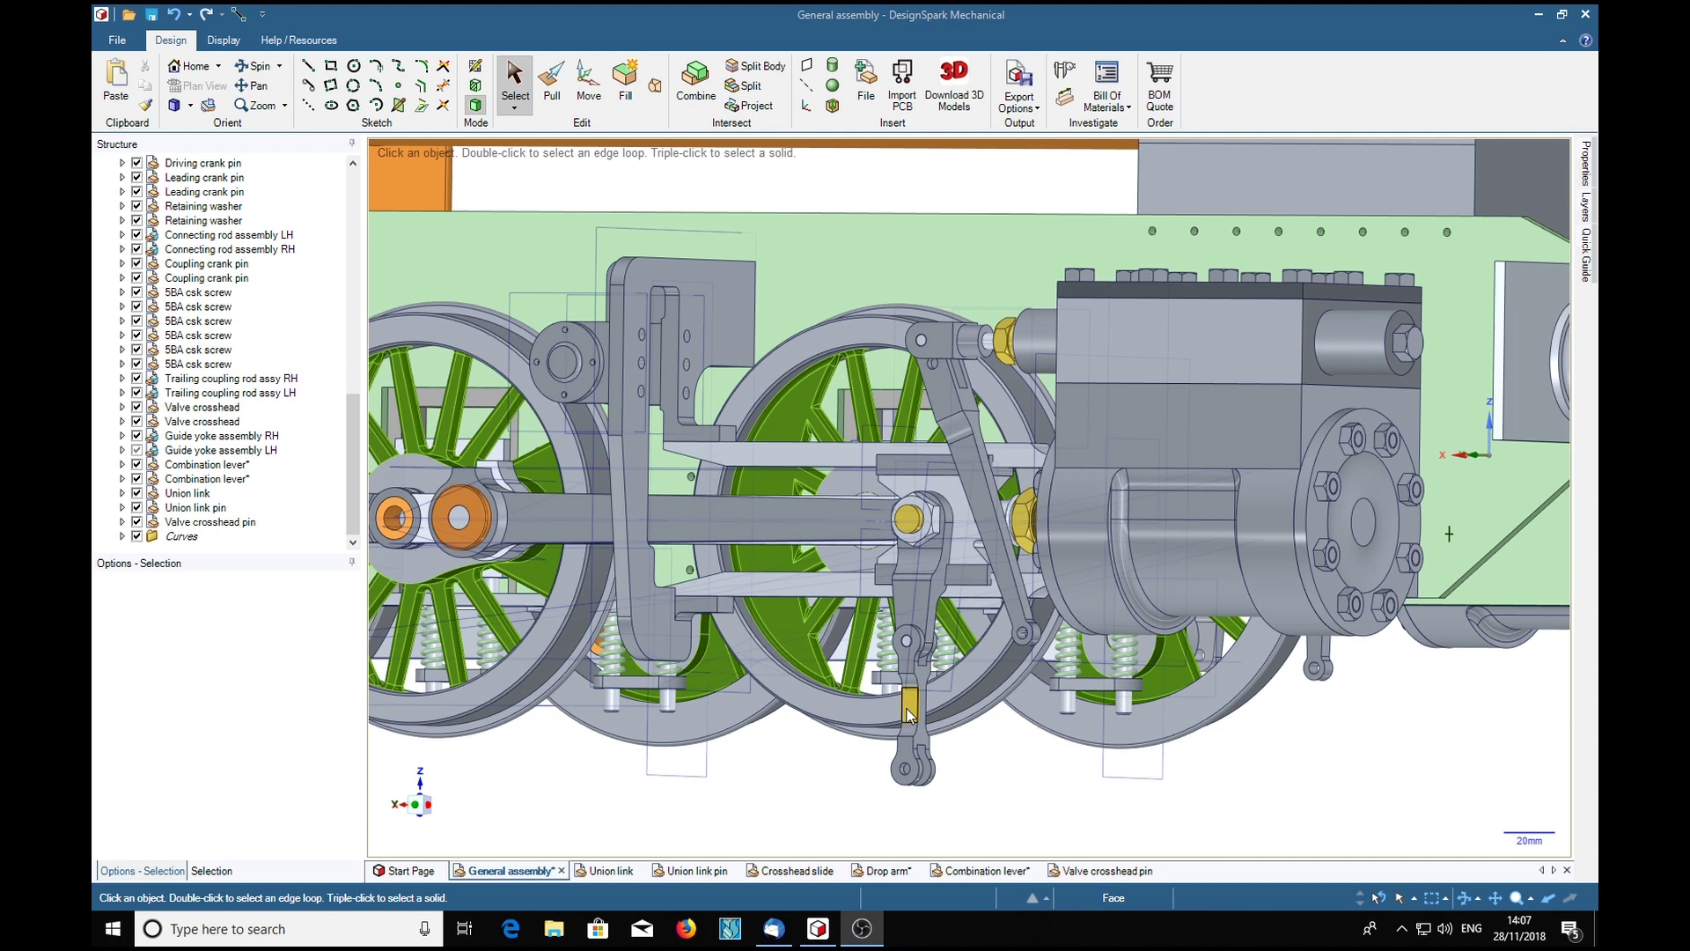
- Select the Union link component and a face of the combination lever to inspect them
left_click(907, 708)
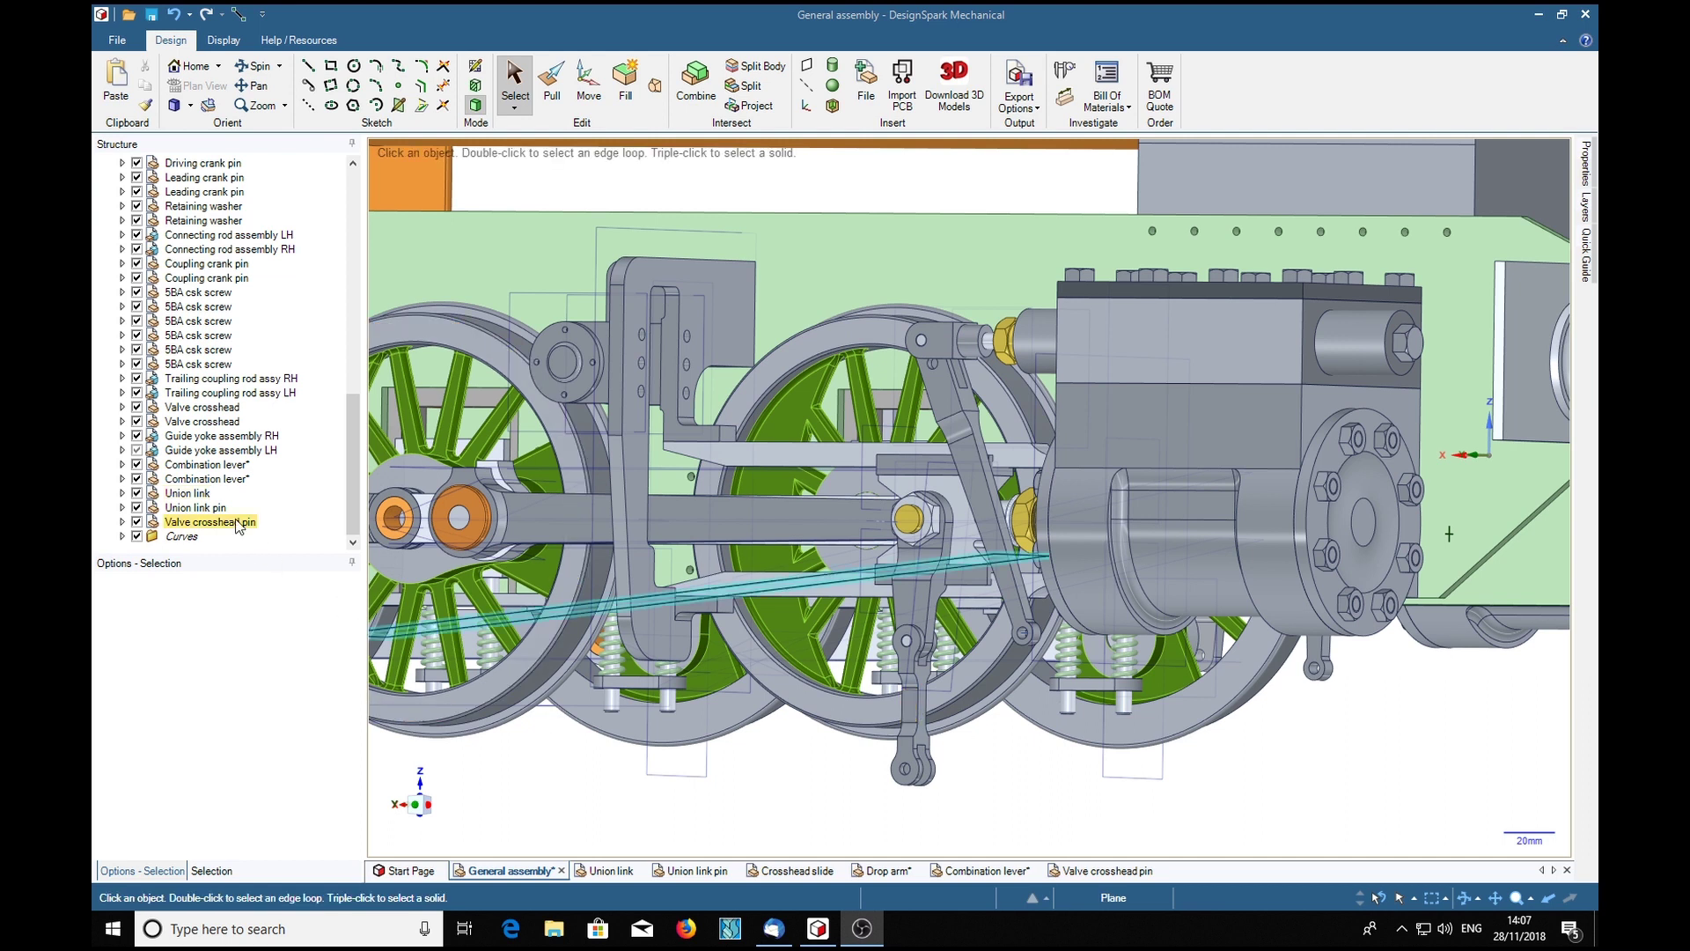
left_click(202, 495)
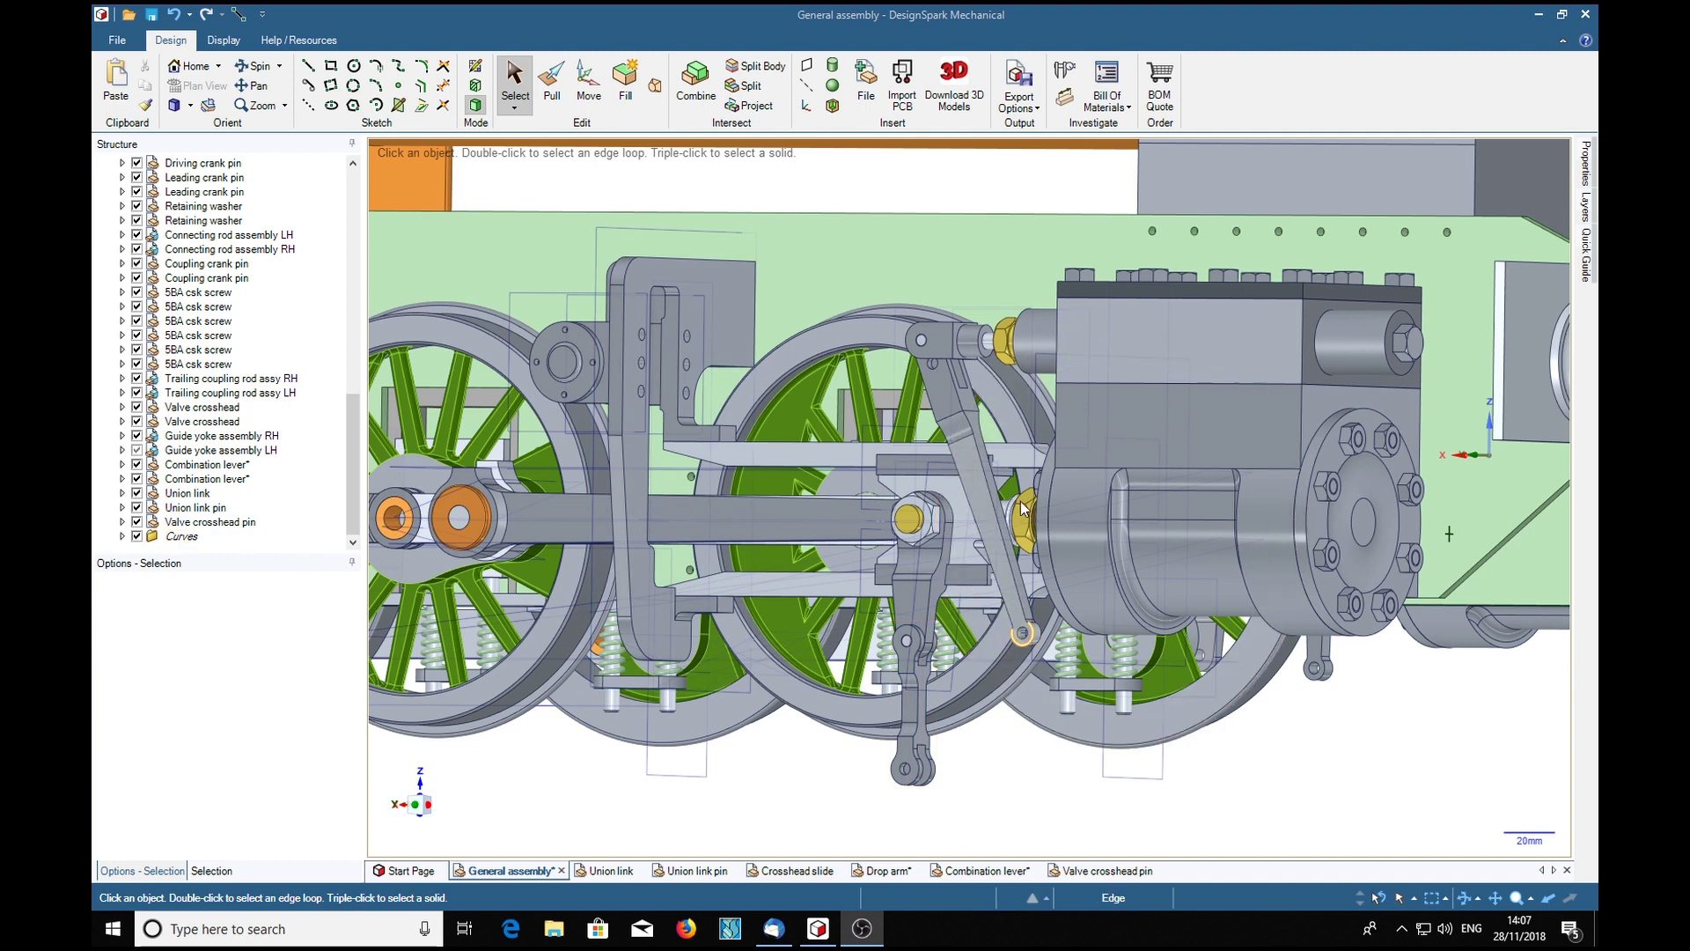
left_click(977, 495)
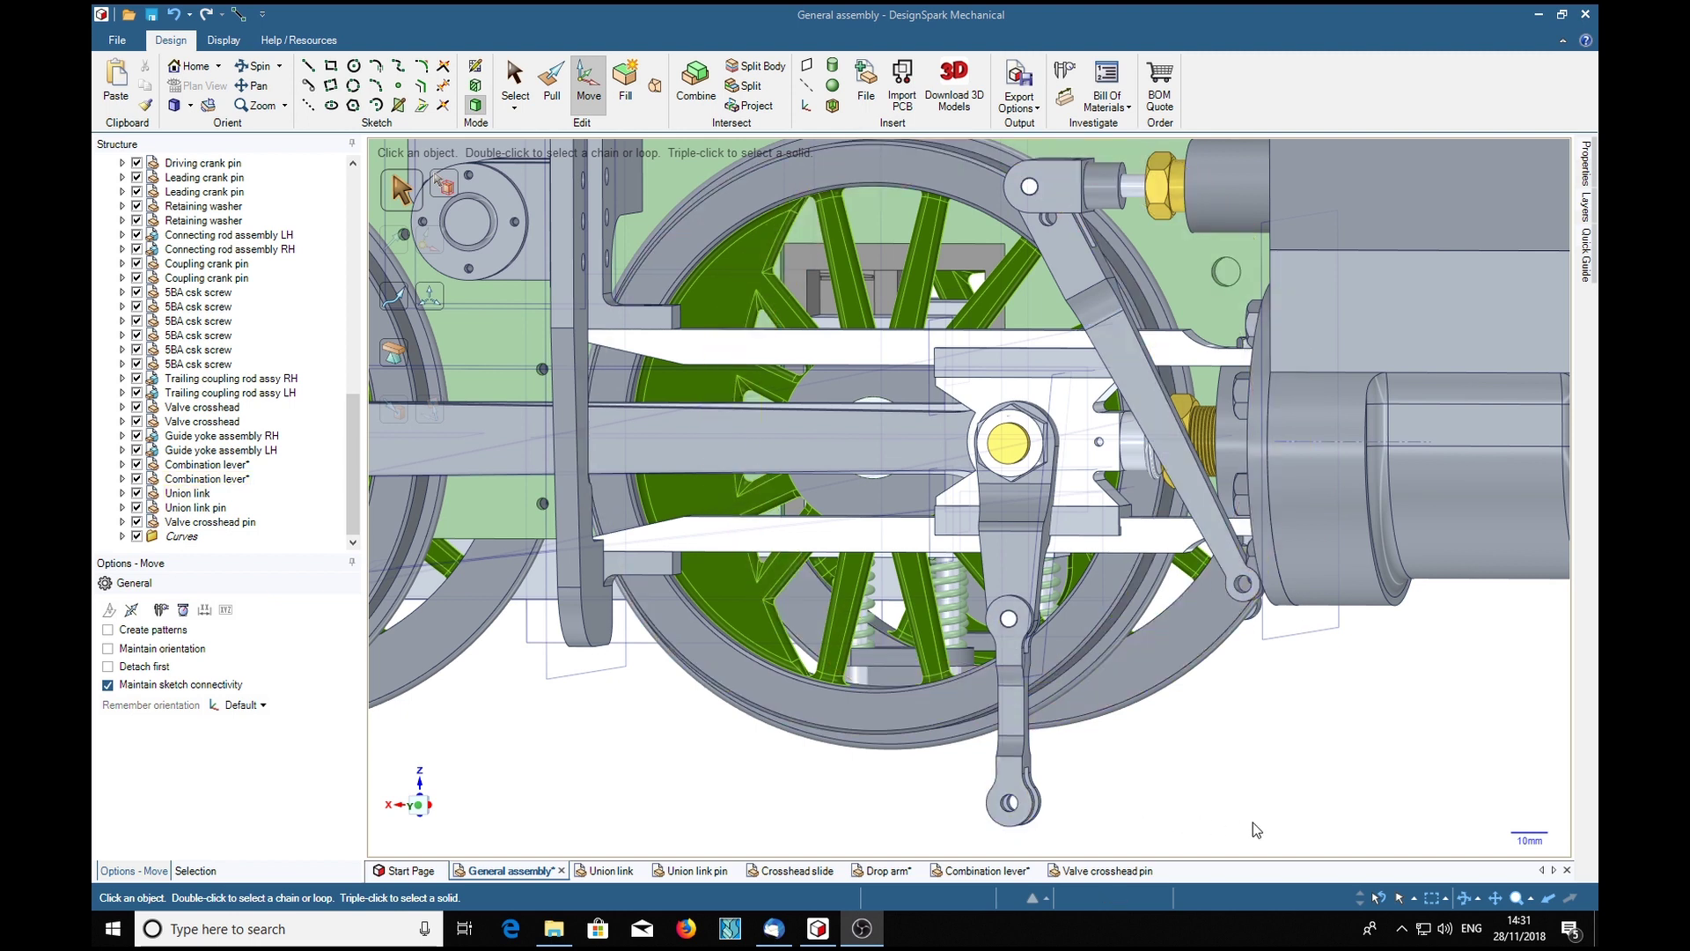
- Select the lower linkage arm's face and start a sketch on it
left_click(1010, 566)
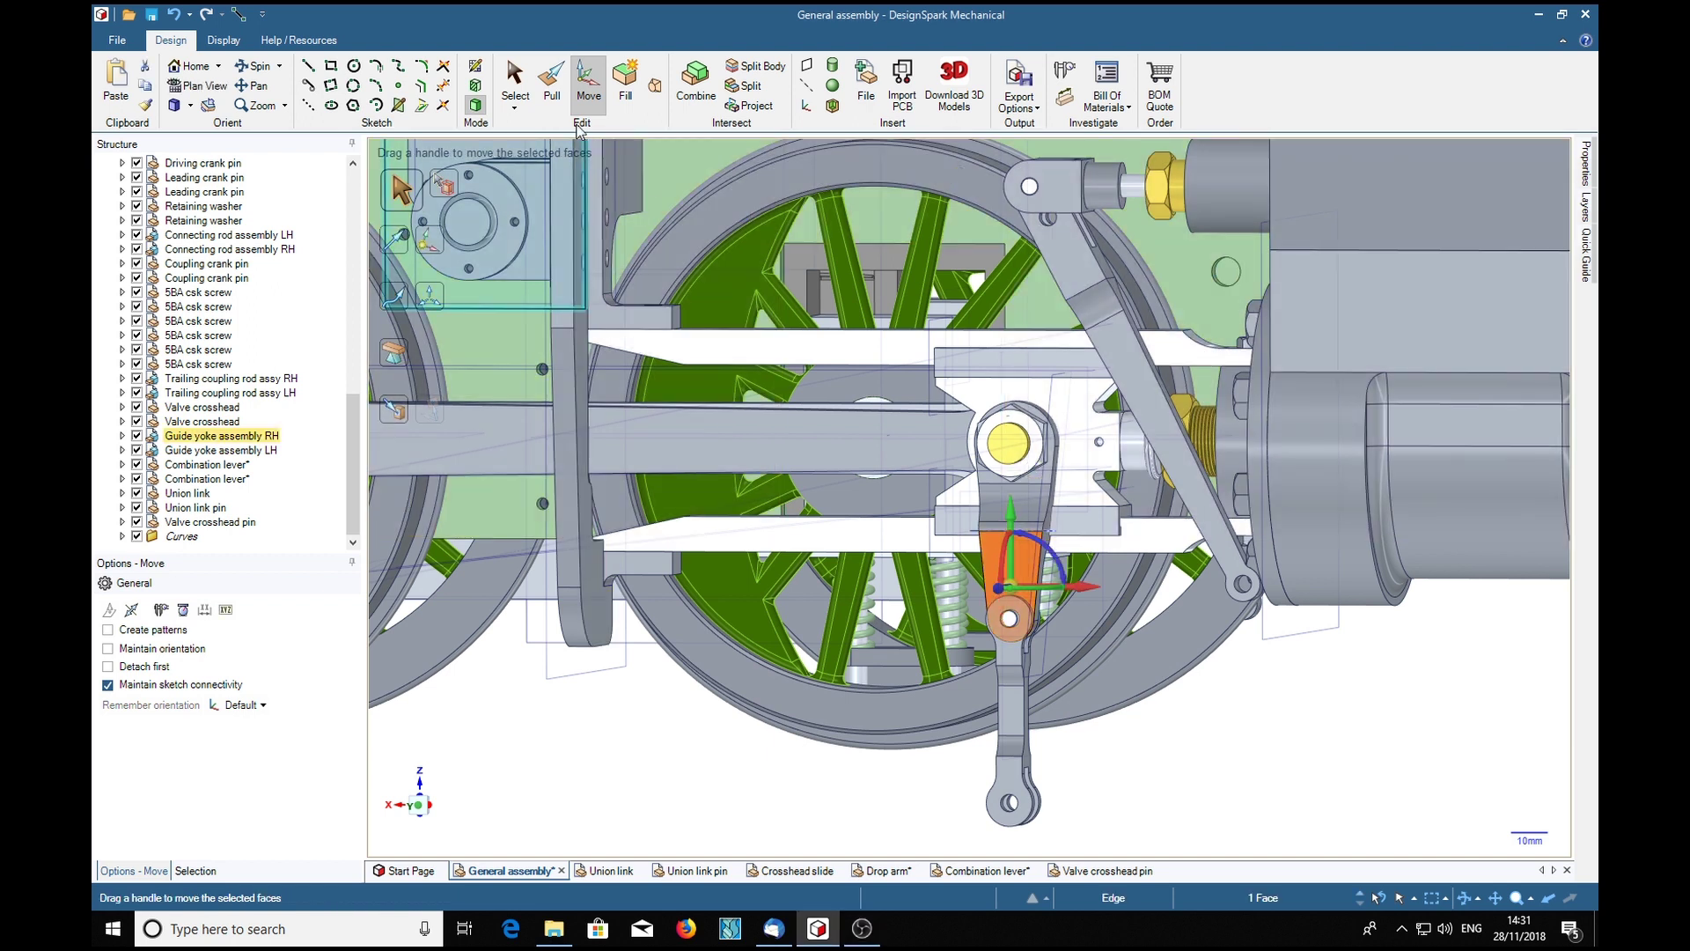
left_click(515, 83)
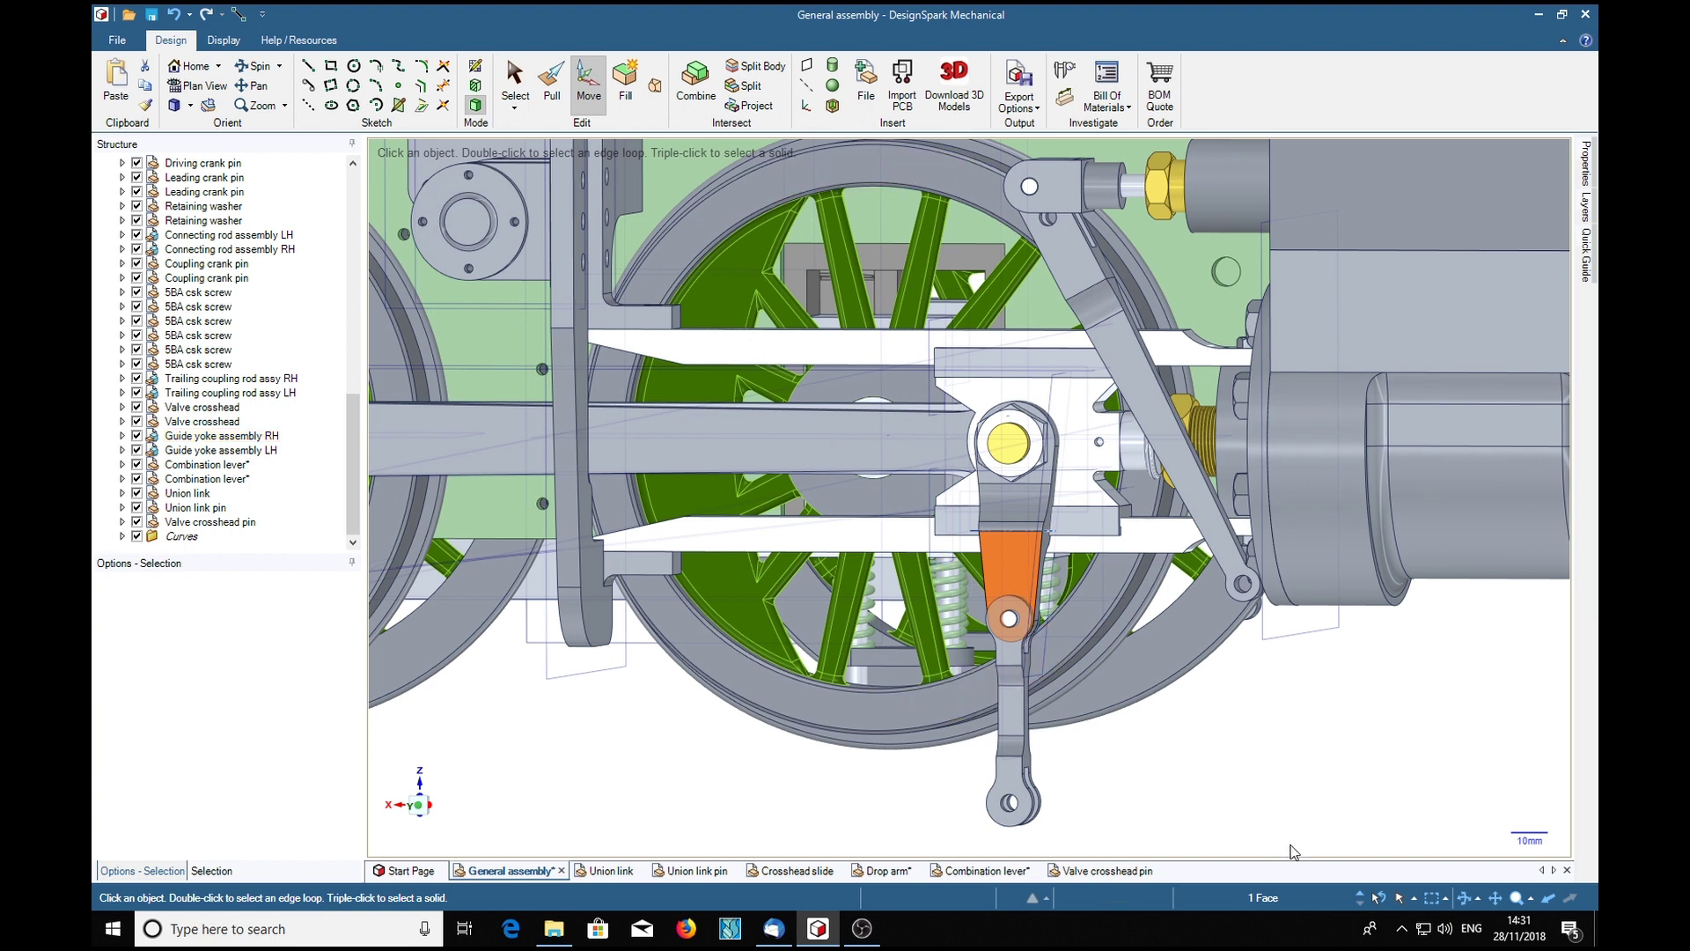
key("s")
key("k")
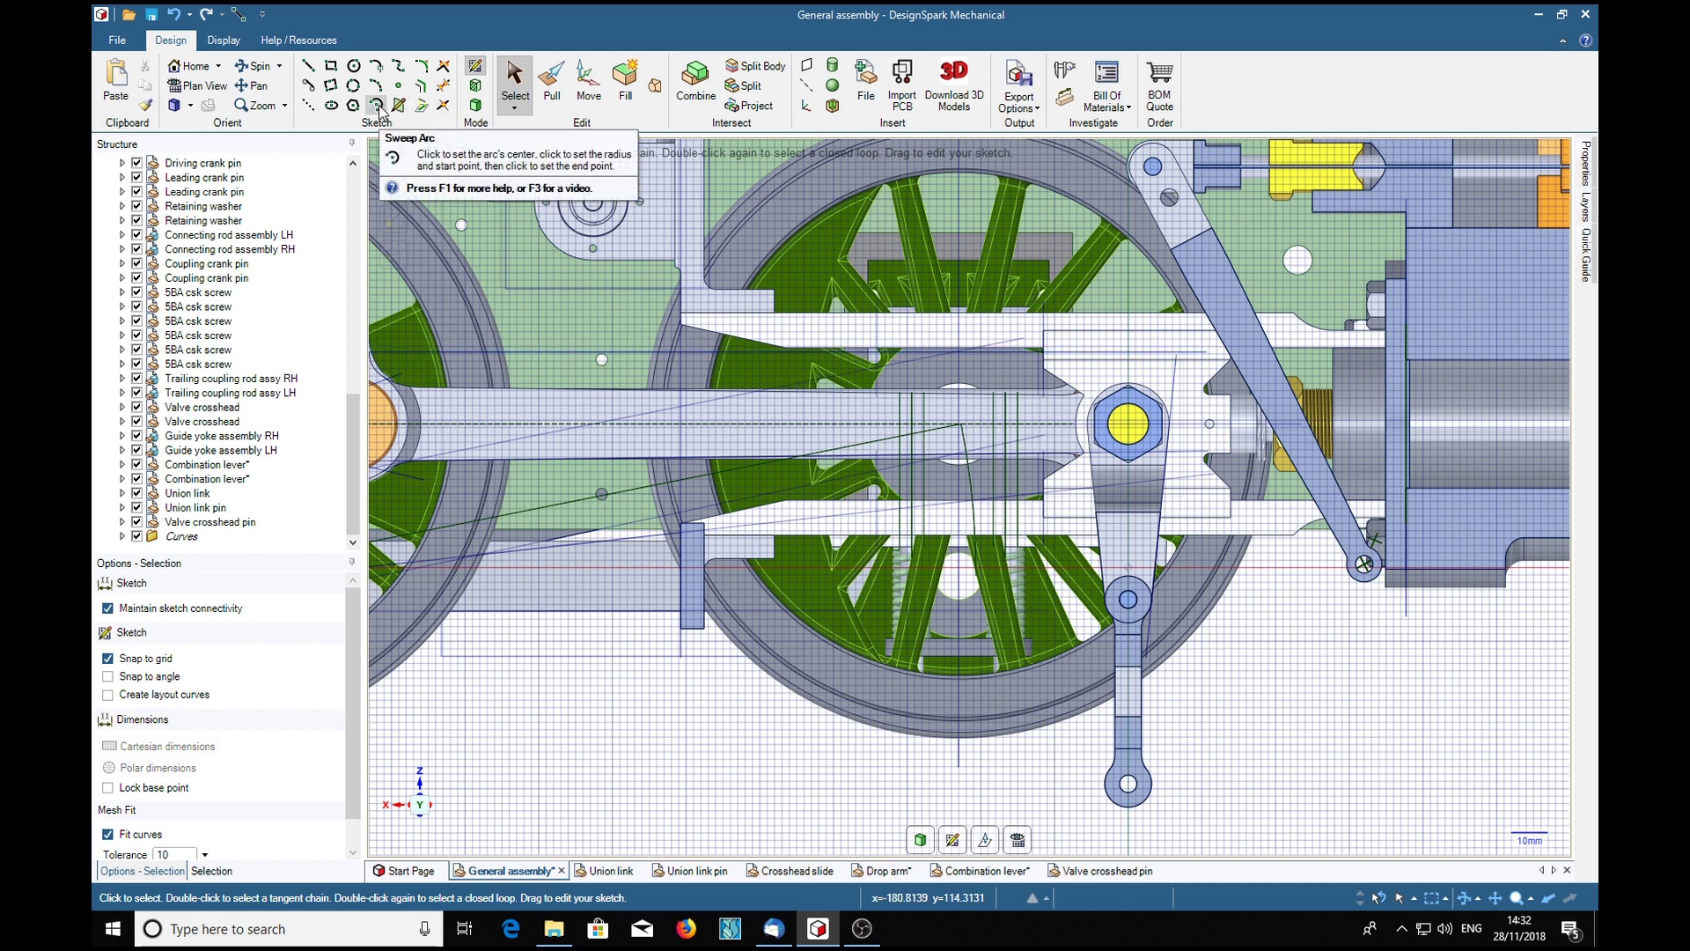
- Sweep an arc centred on the upper pivot from the angled arm's end pin to 18.841°
left_click(379, 107)
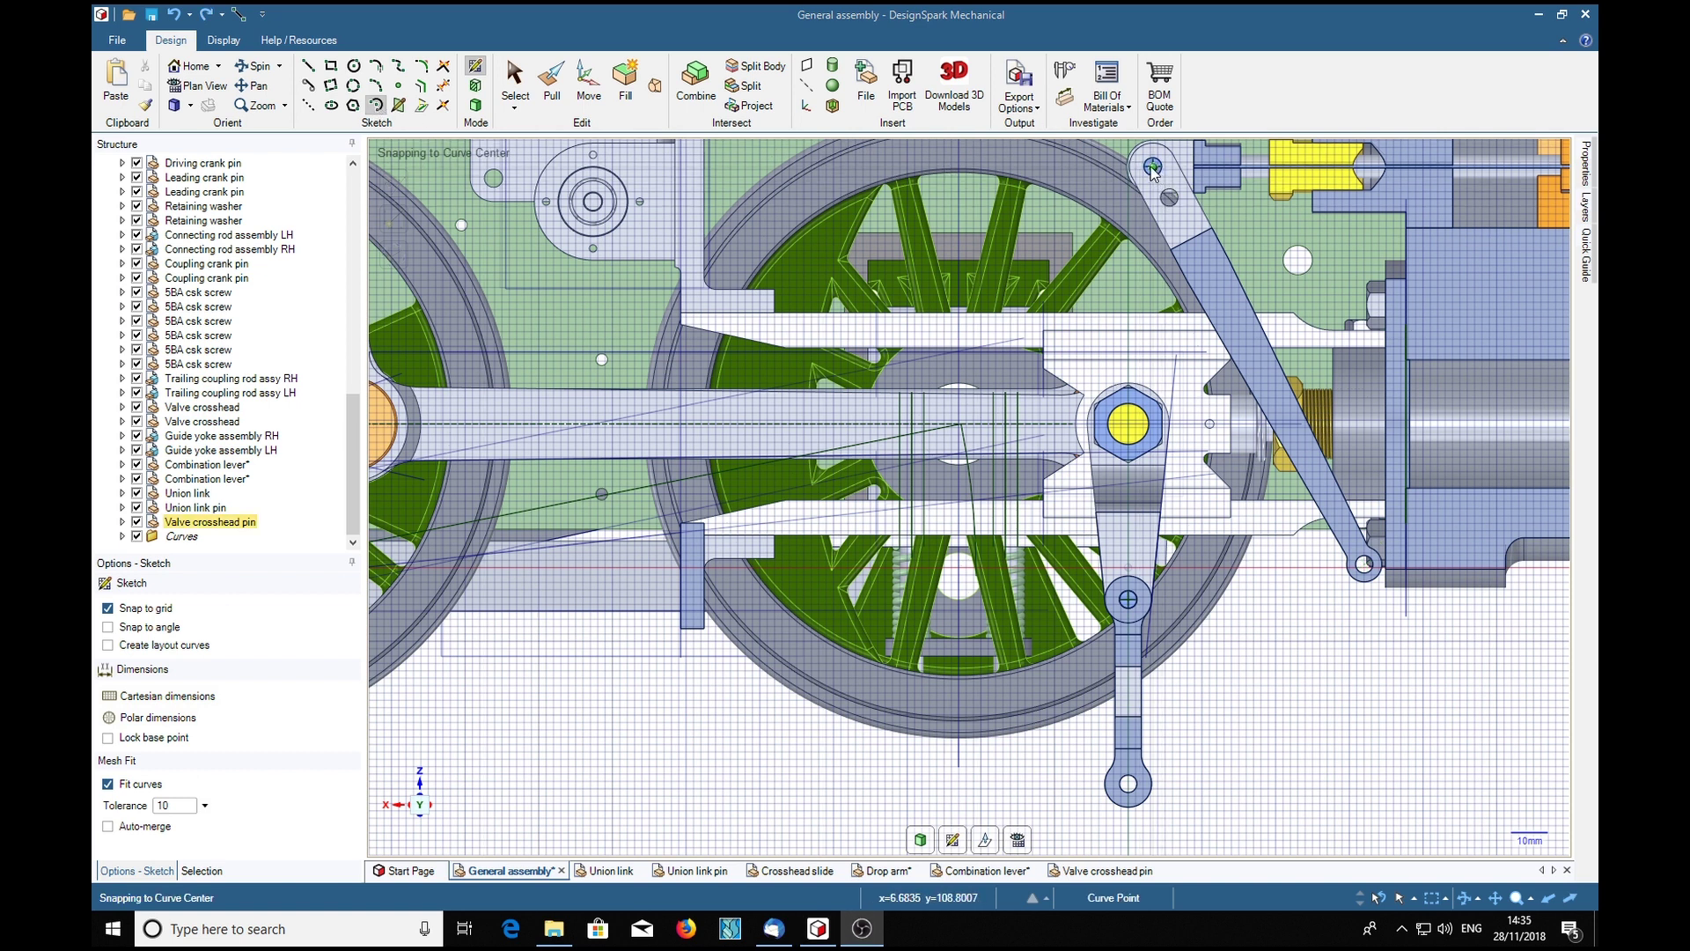
left_click(1152, 167)
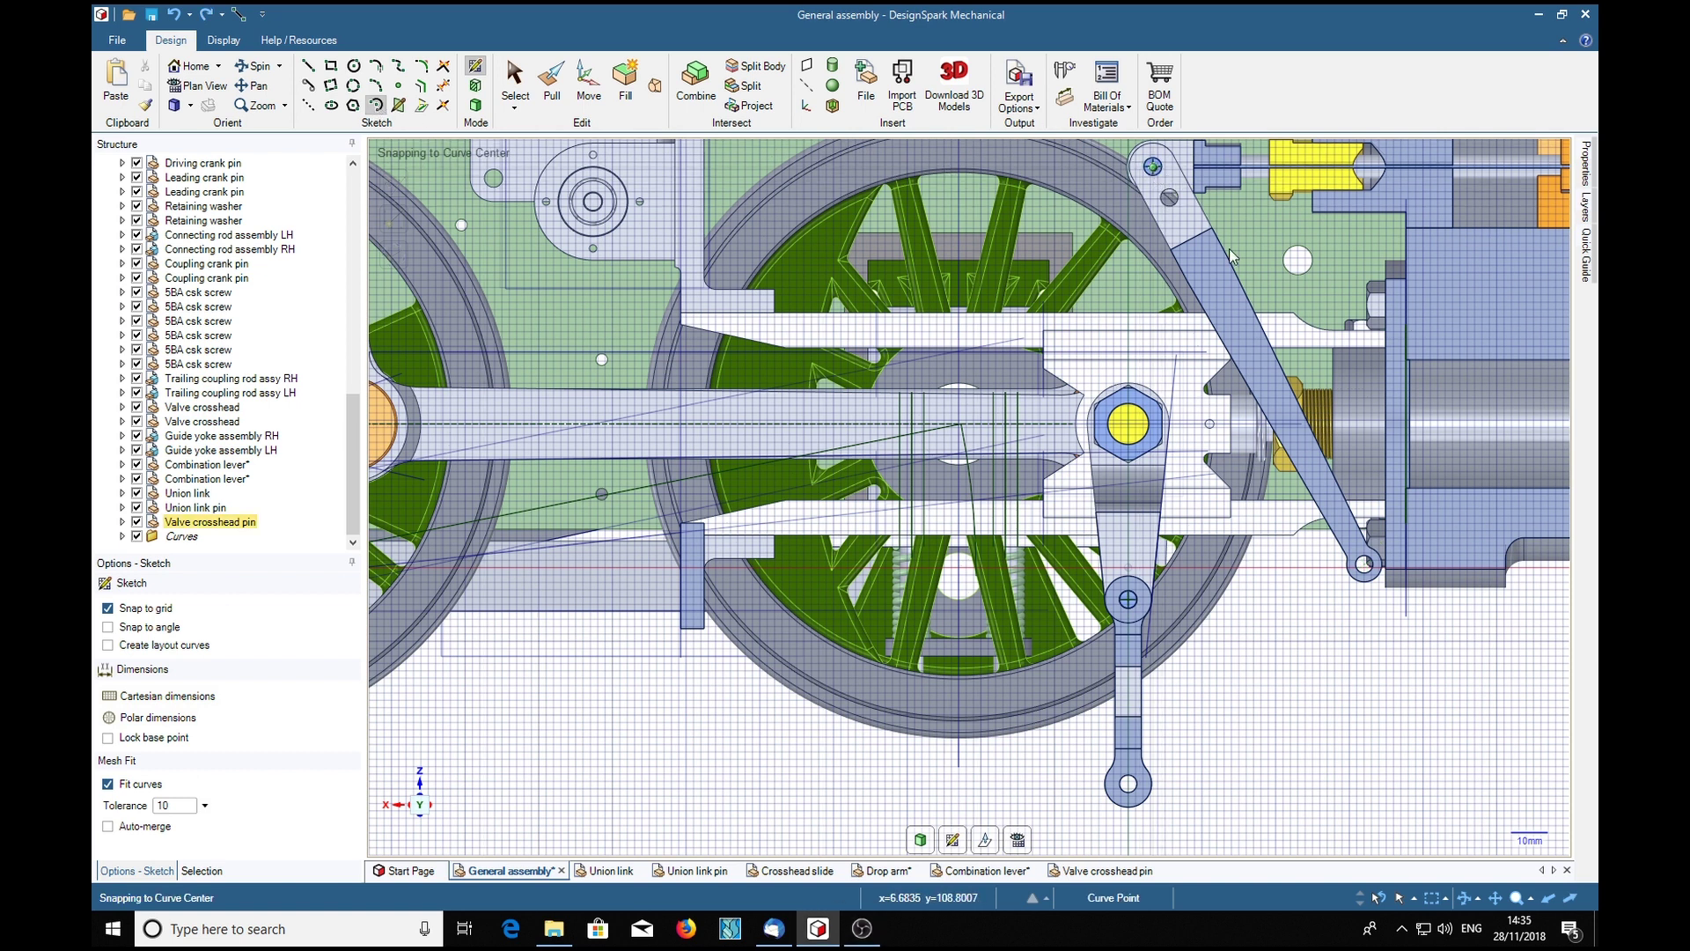
left_click(1364, 565)
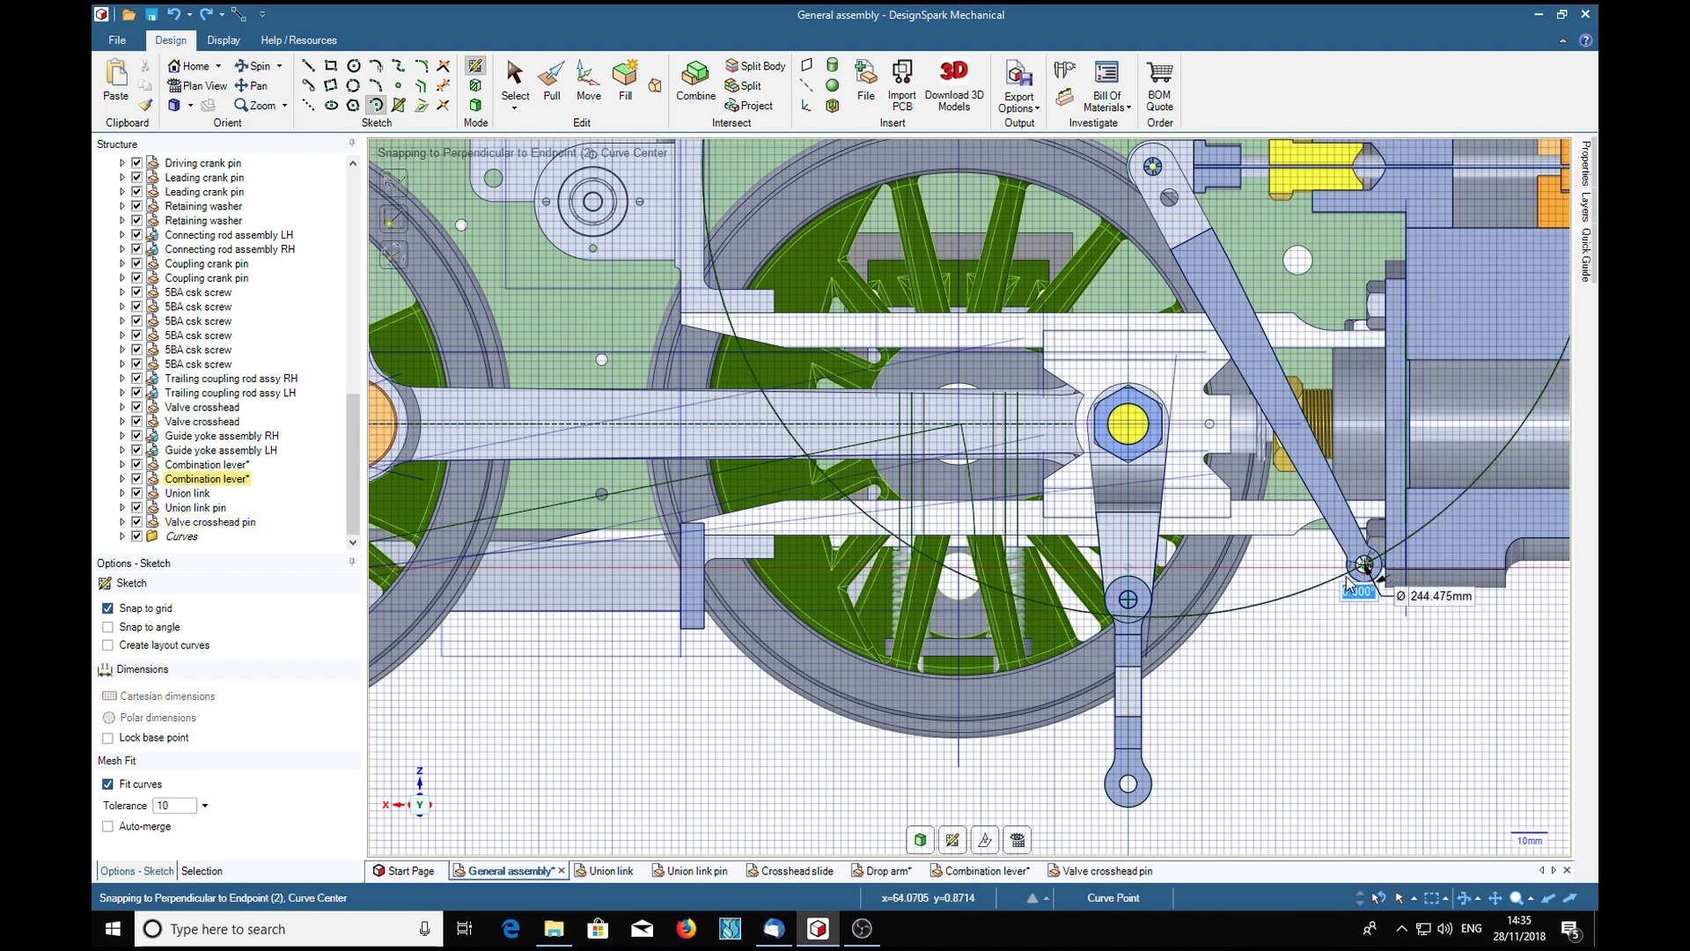
left_click(1228, 616)
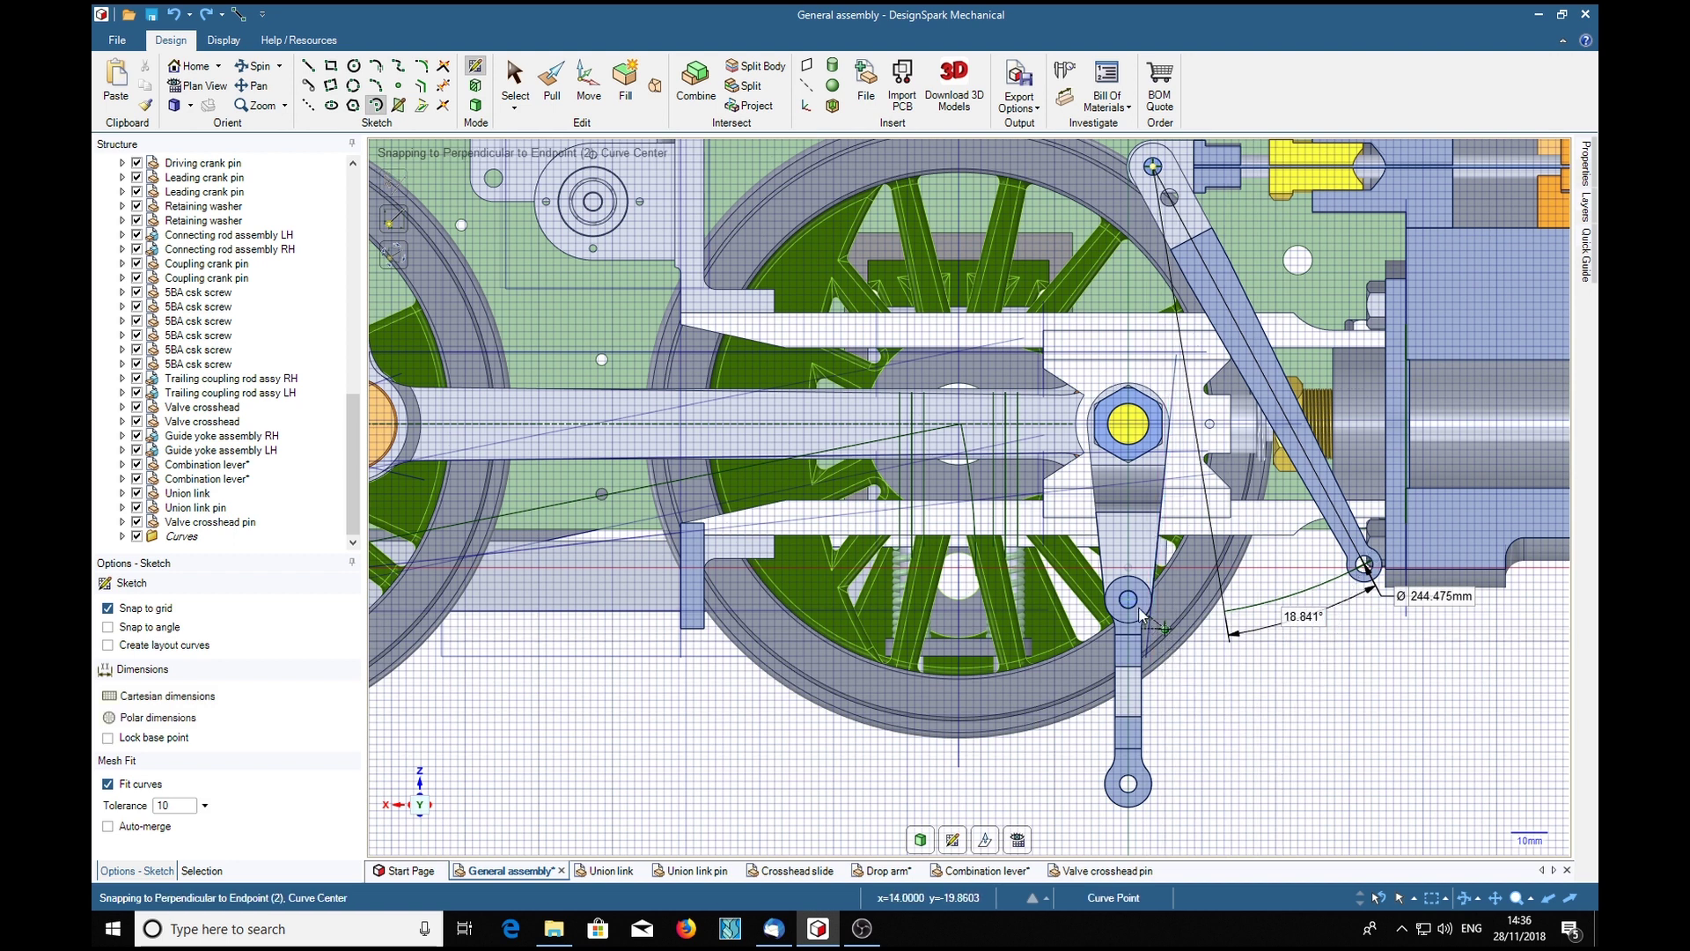
- Sweep a second arc centred on the lever pin from the lower pin to 102.289°
left_click(1129, 601)
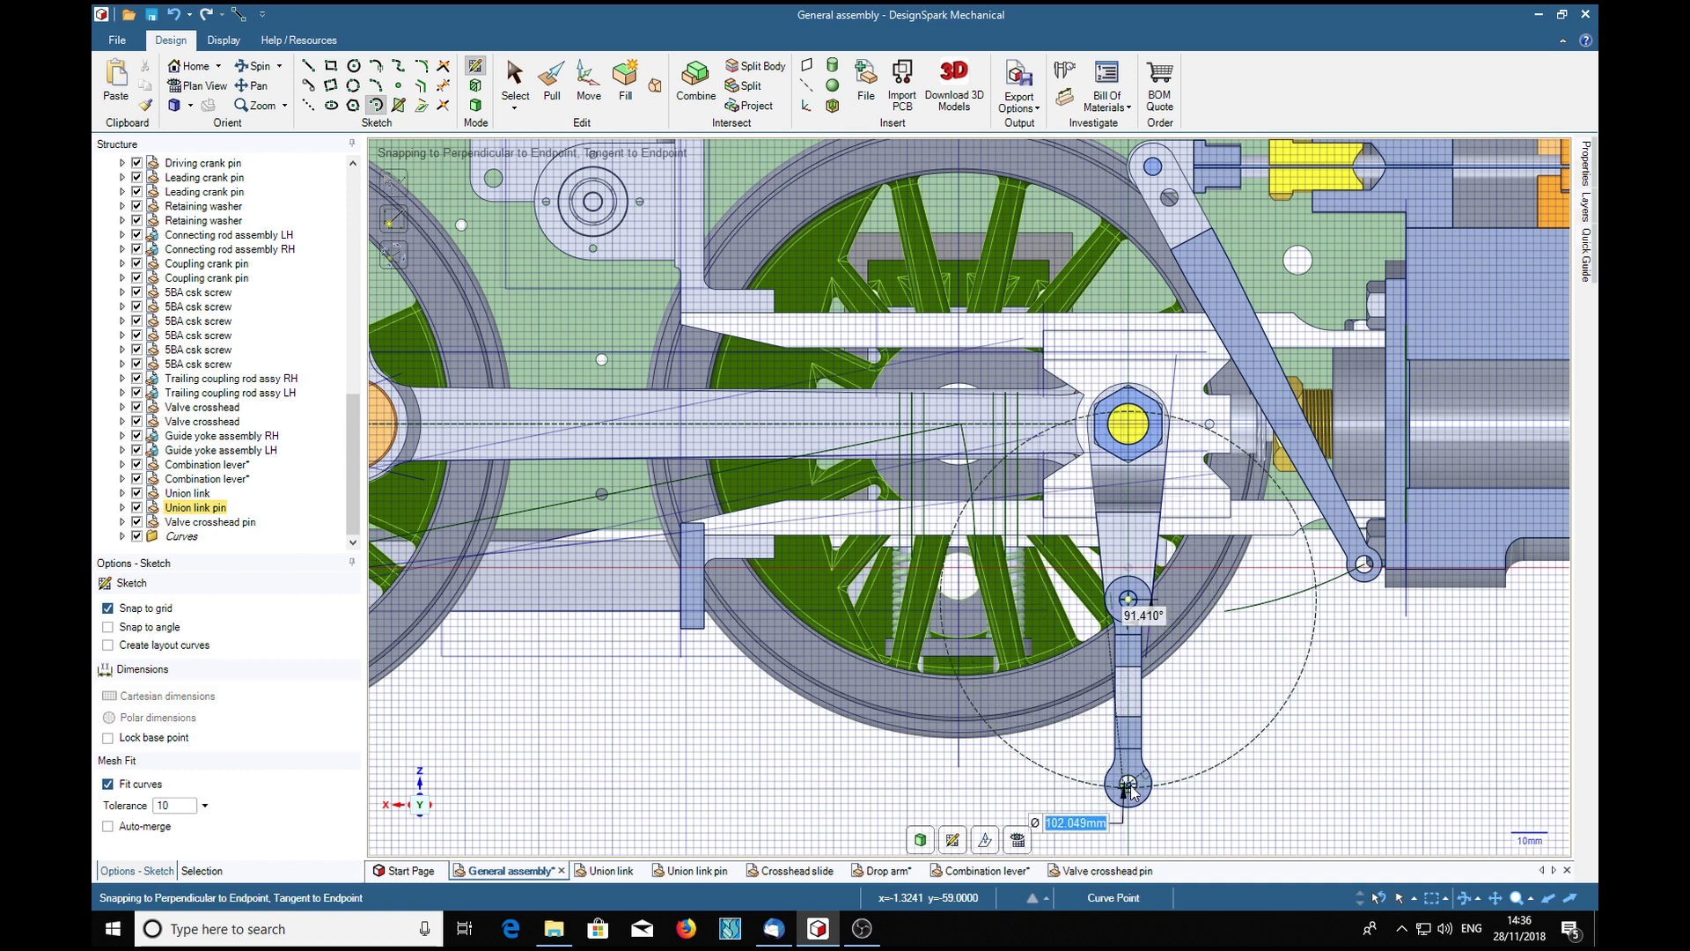
left_click(1128, 783)
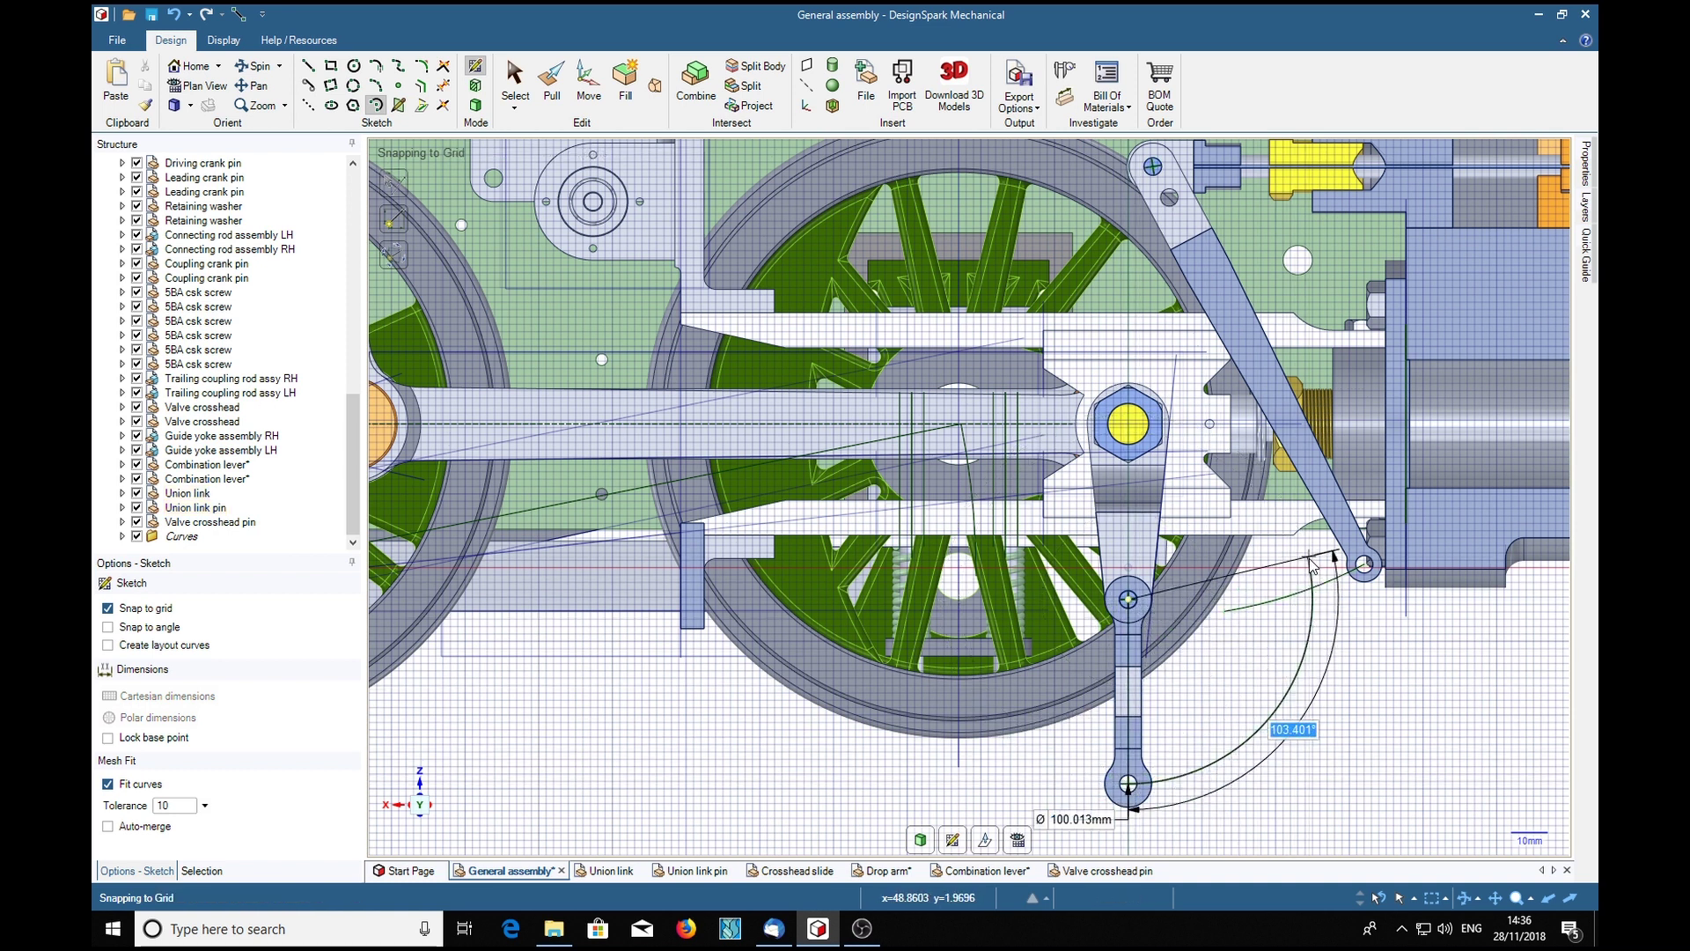
left_click(1405, 831)
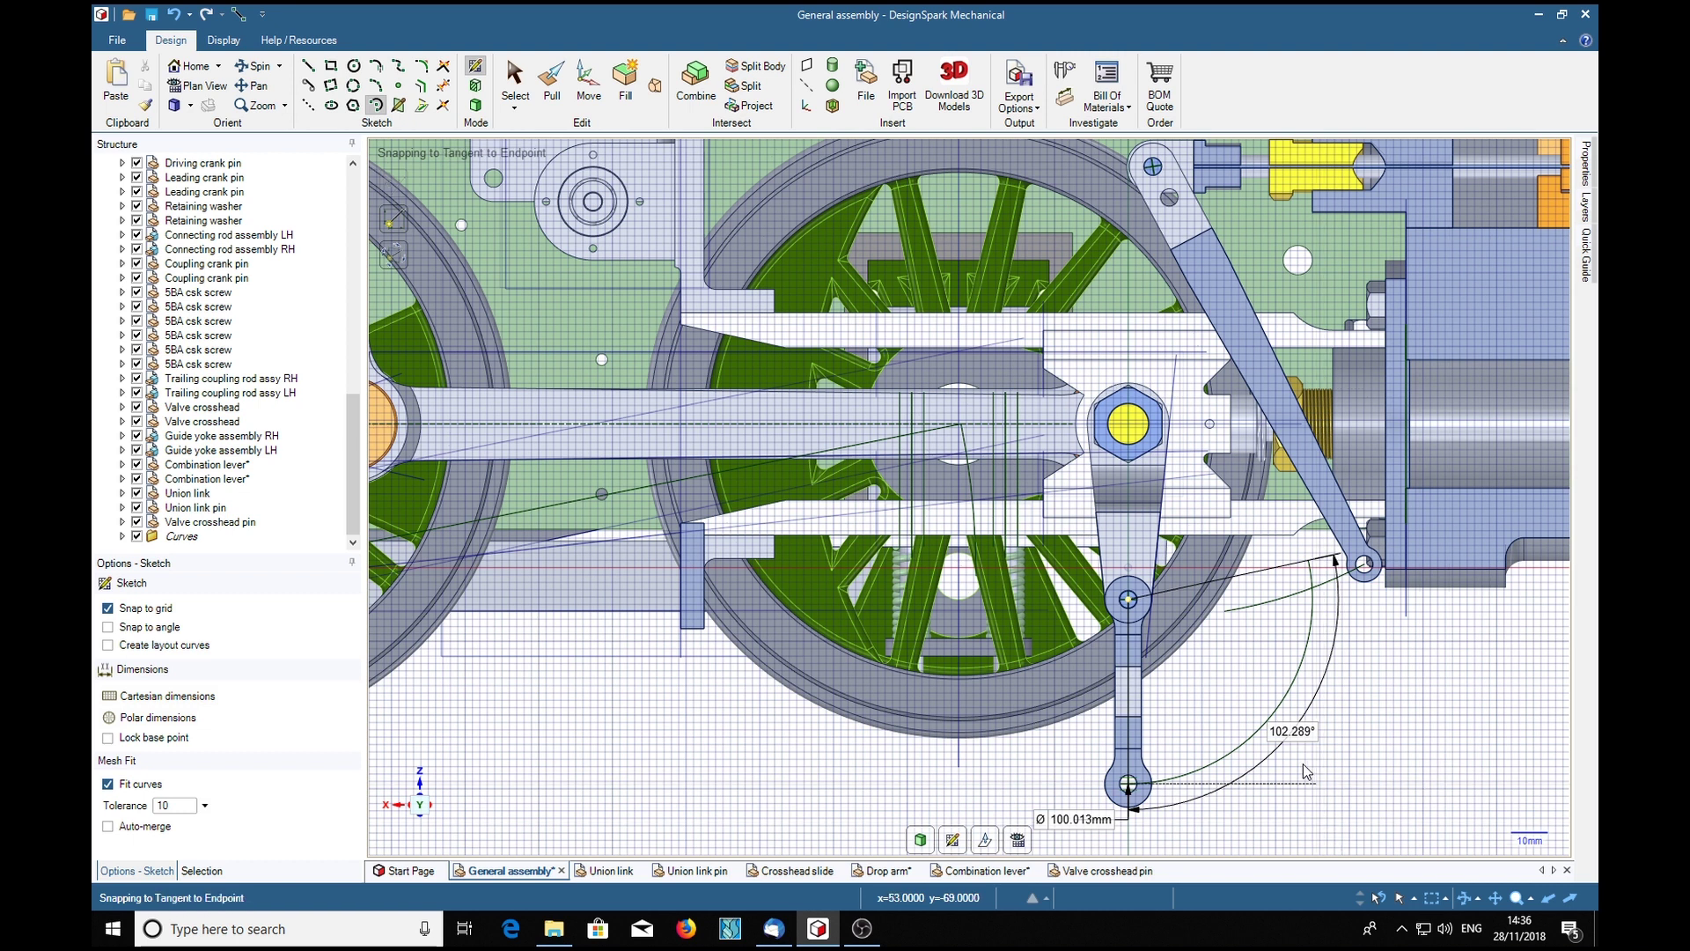
key("l")
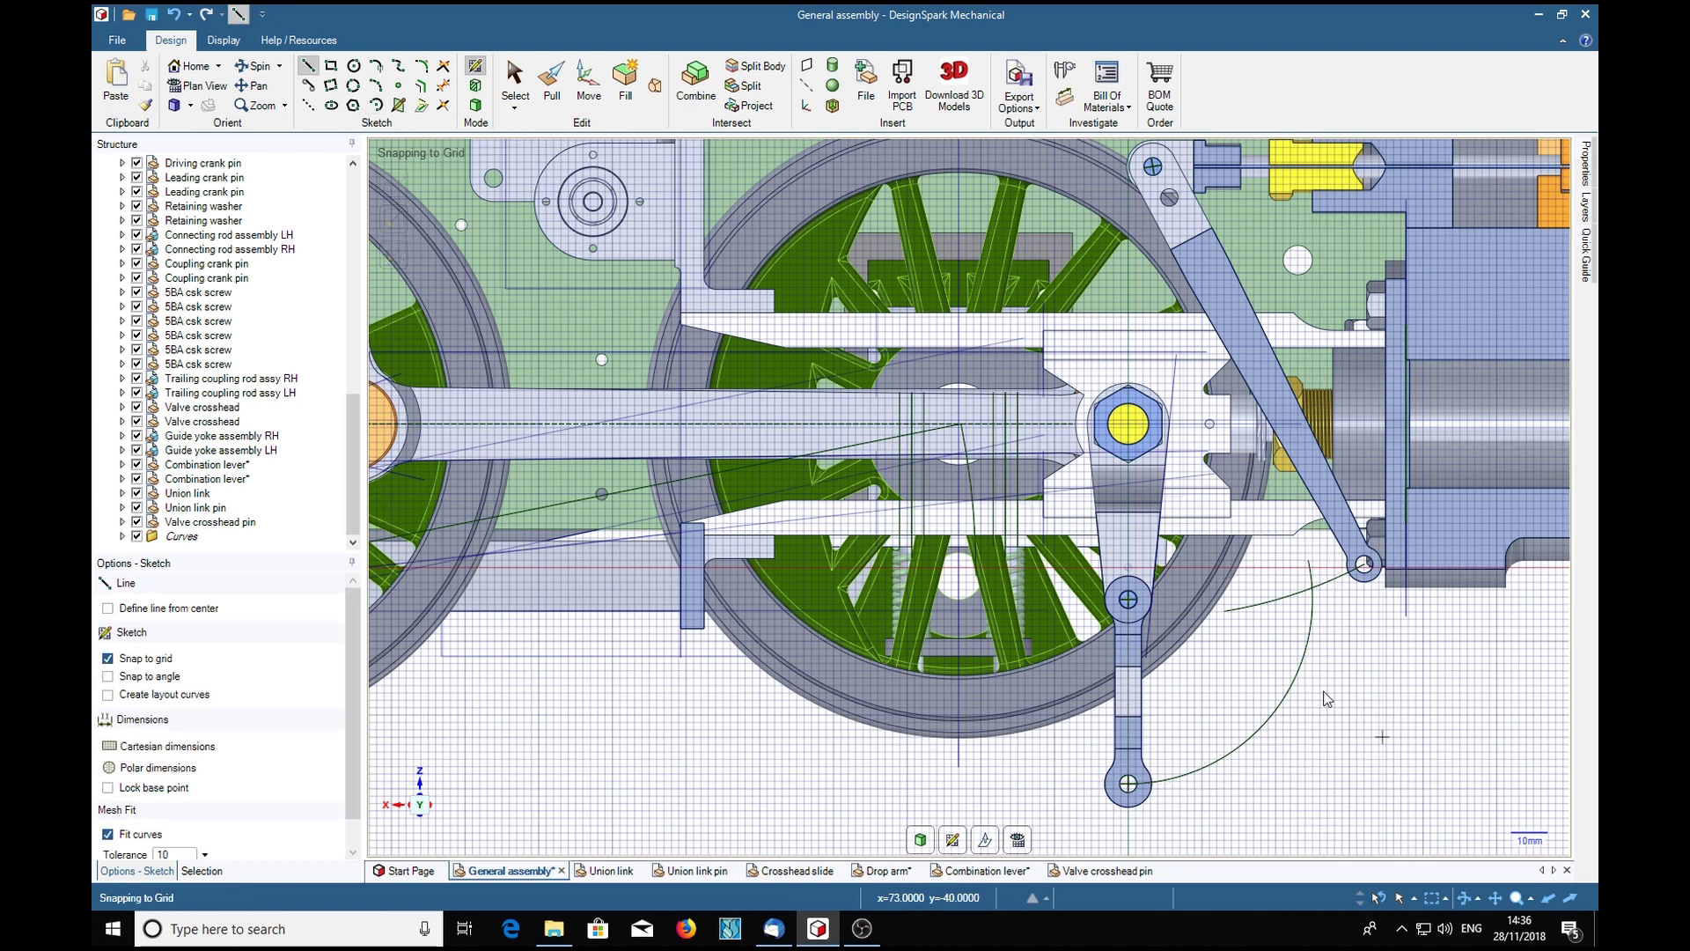
- Draw a line from the upper pivot through the arcs' intersection to the Union link pin centre
left_click(1152, 167)
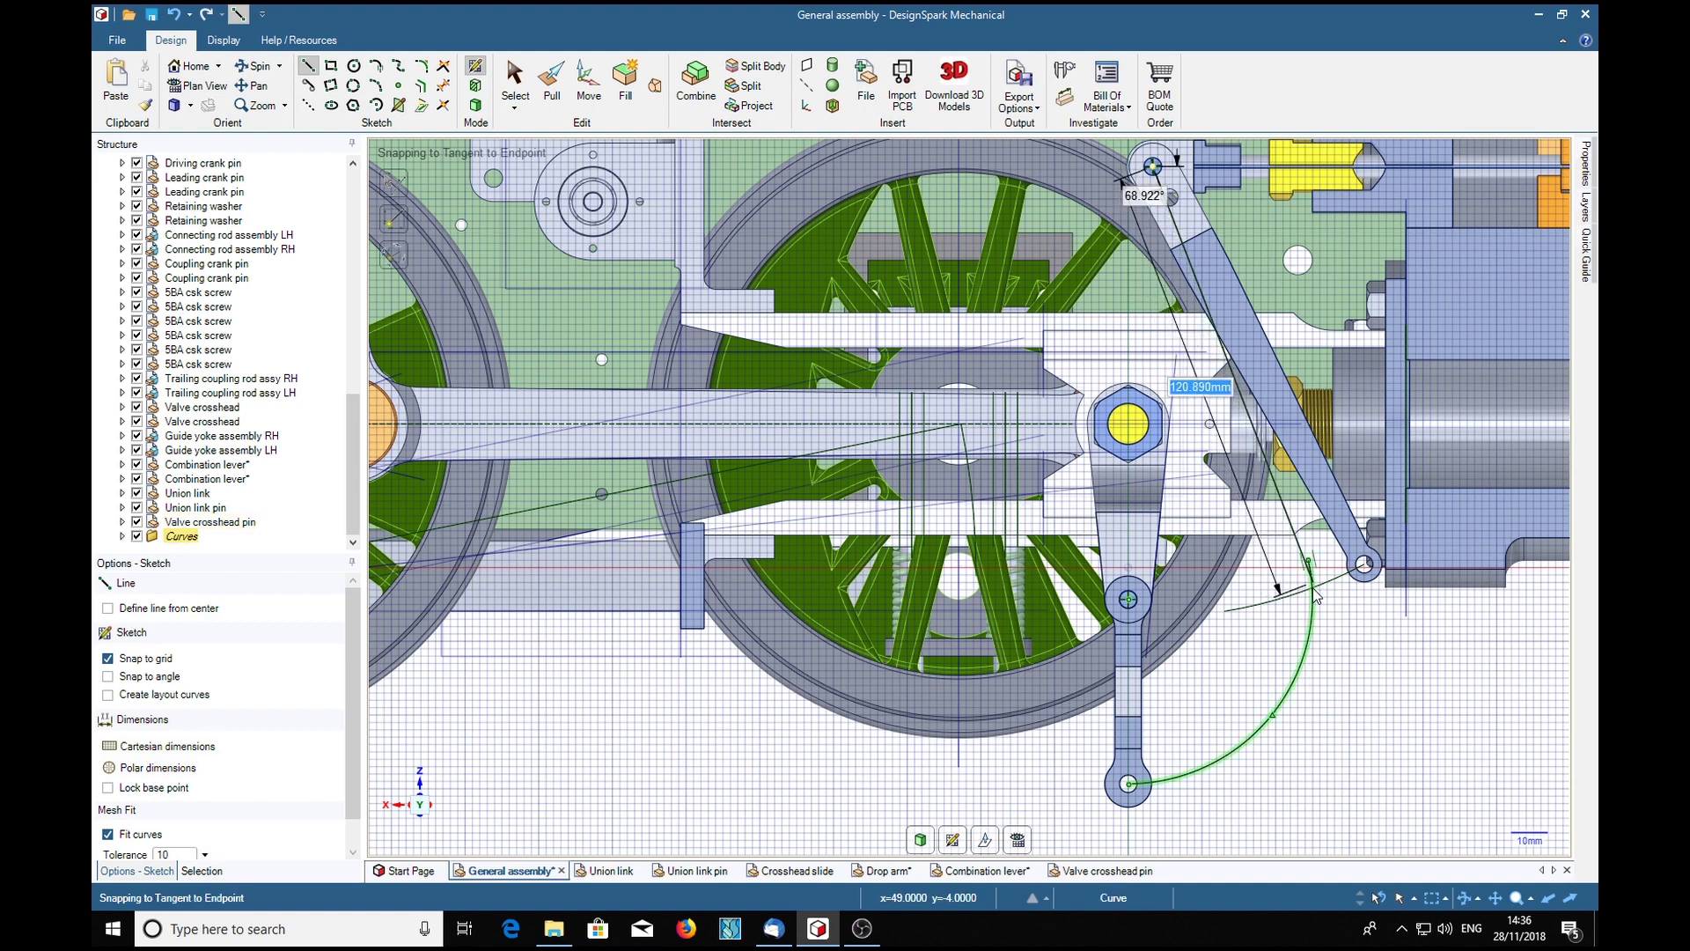
scroll(1315, 595, "up", 5)
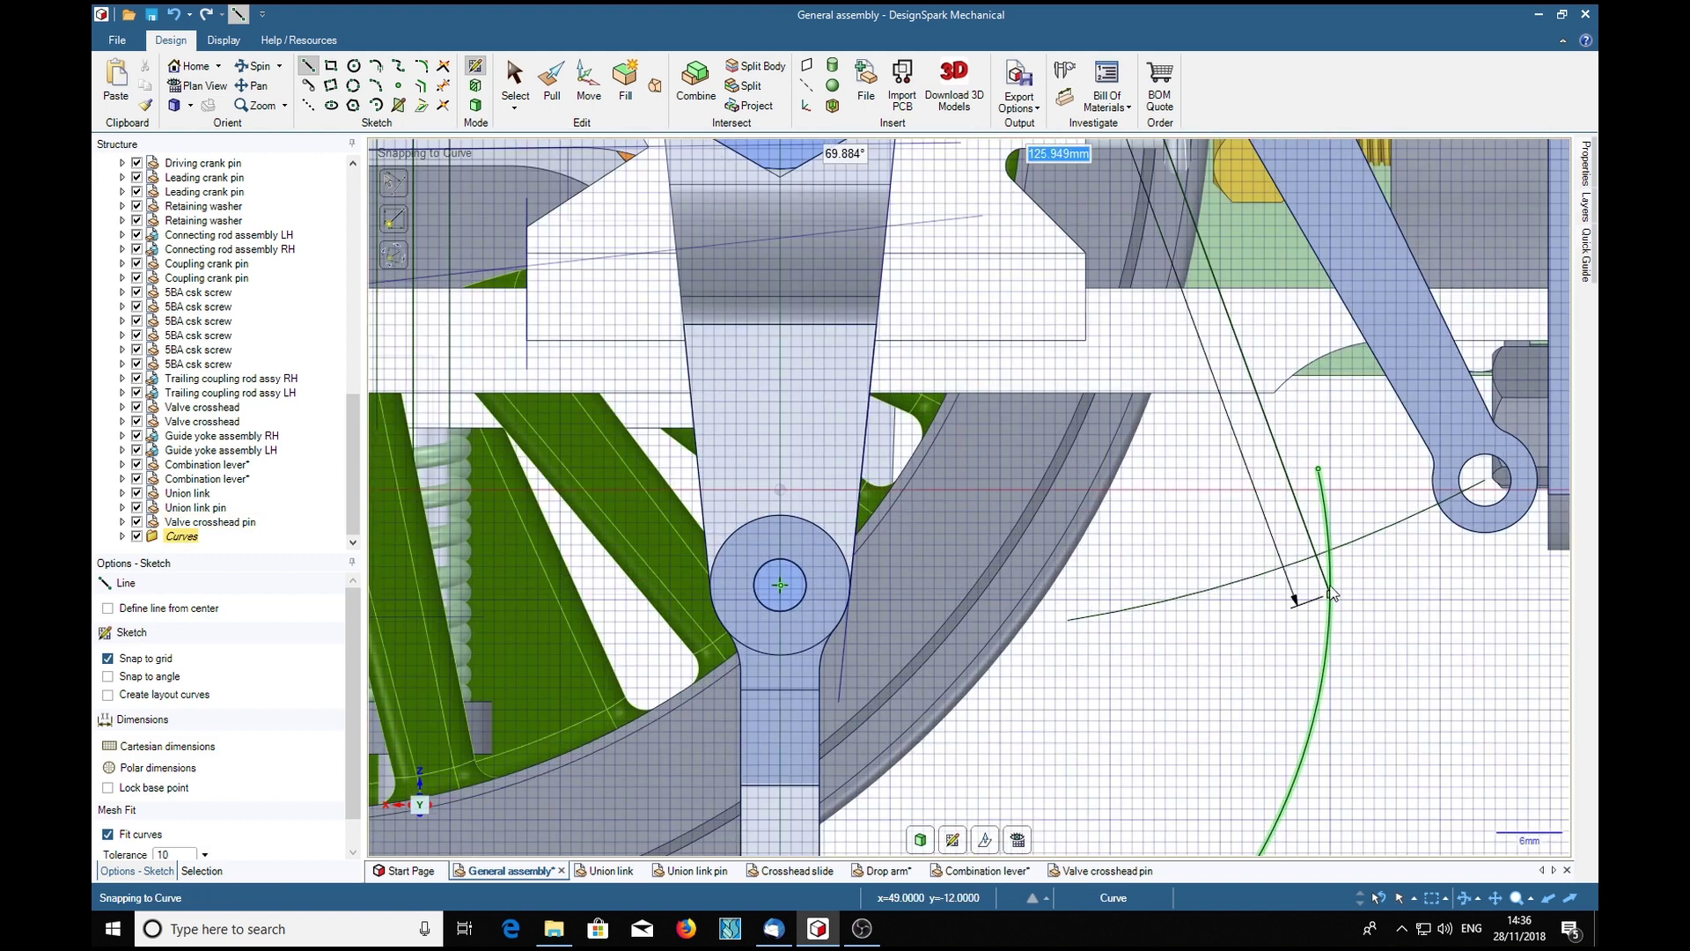
scroll(1329, 528, "up", 2)
scroll(1325, 566, "up", 2)
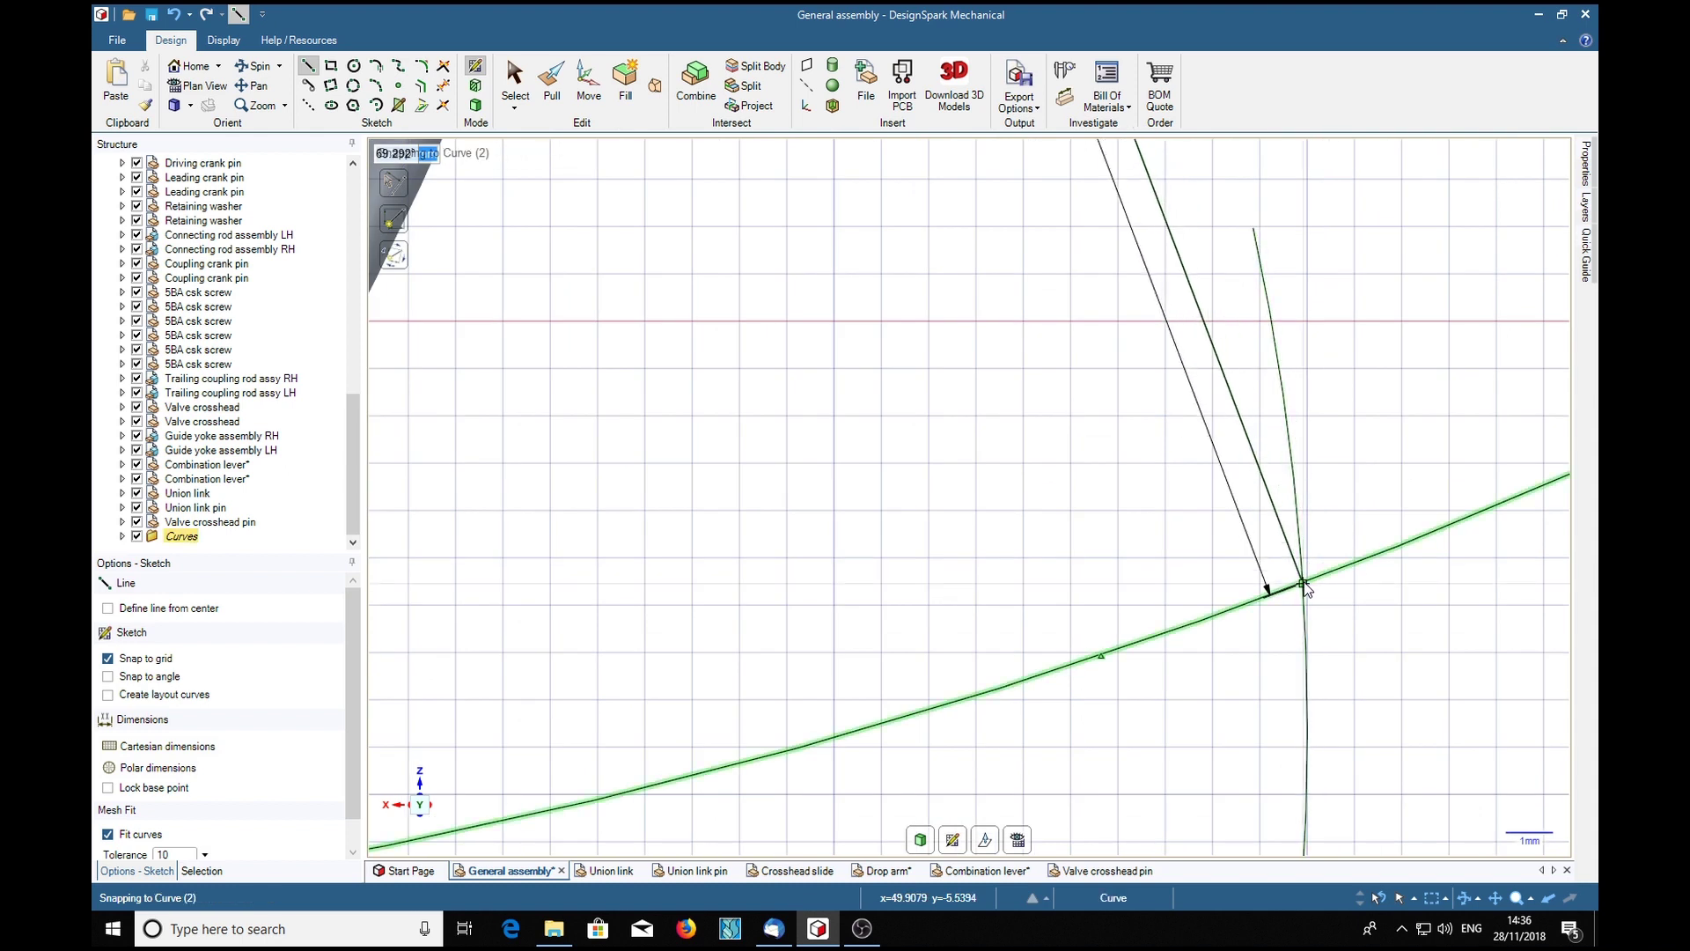
left_click(1304, 588)
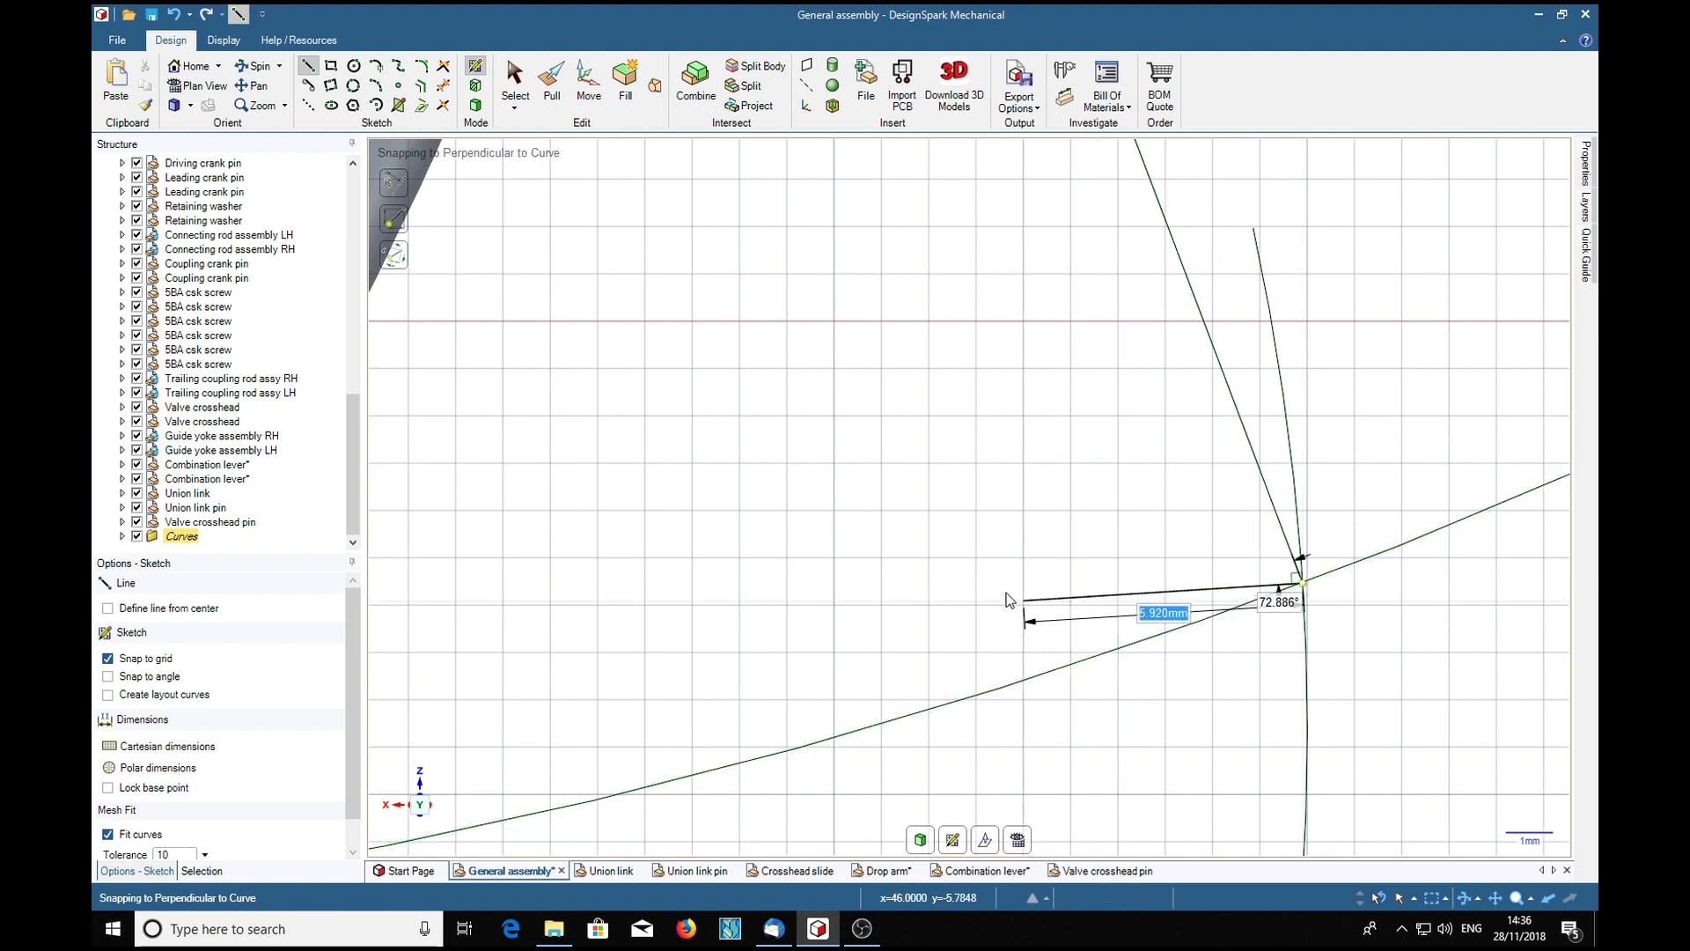
scroll(935, 585, "down", 1)
scroll(936, 585, "down", 2)
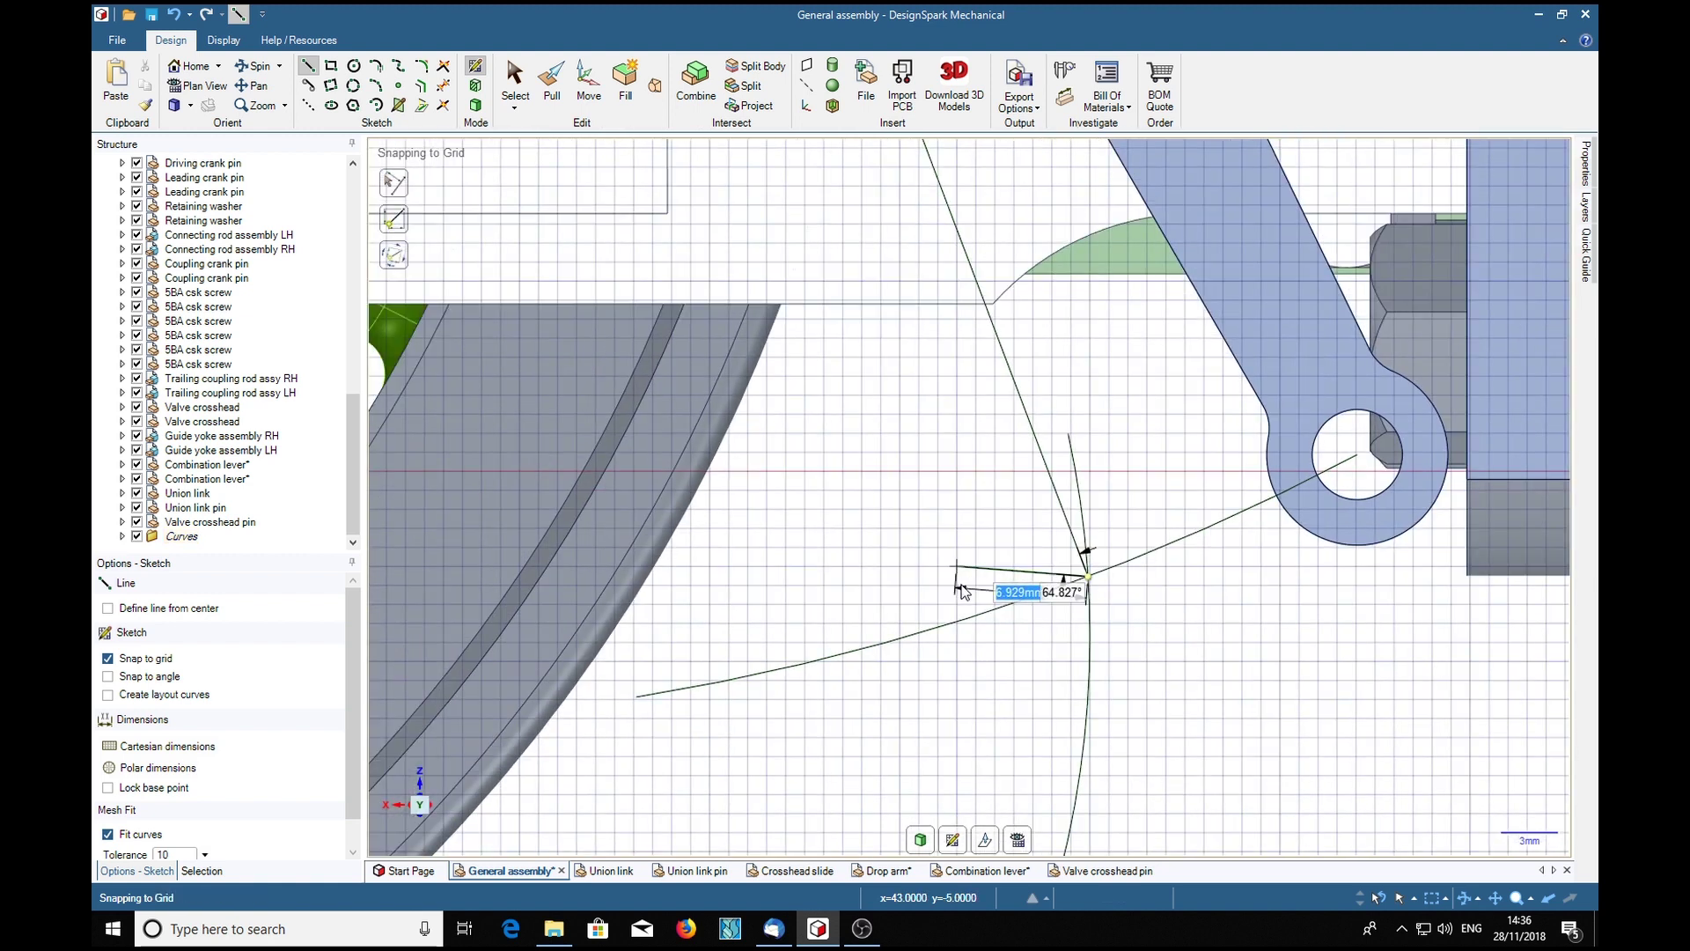
scroll(1177, 533, "up", 1)
scroll(1178, 533, "down", 2)
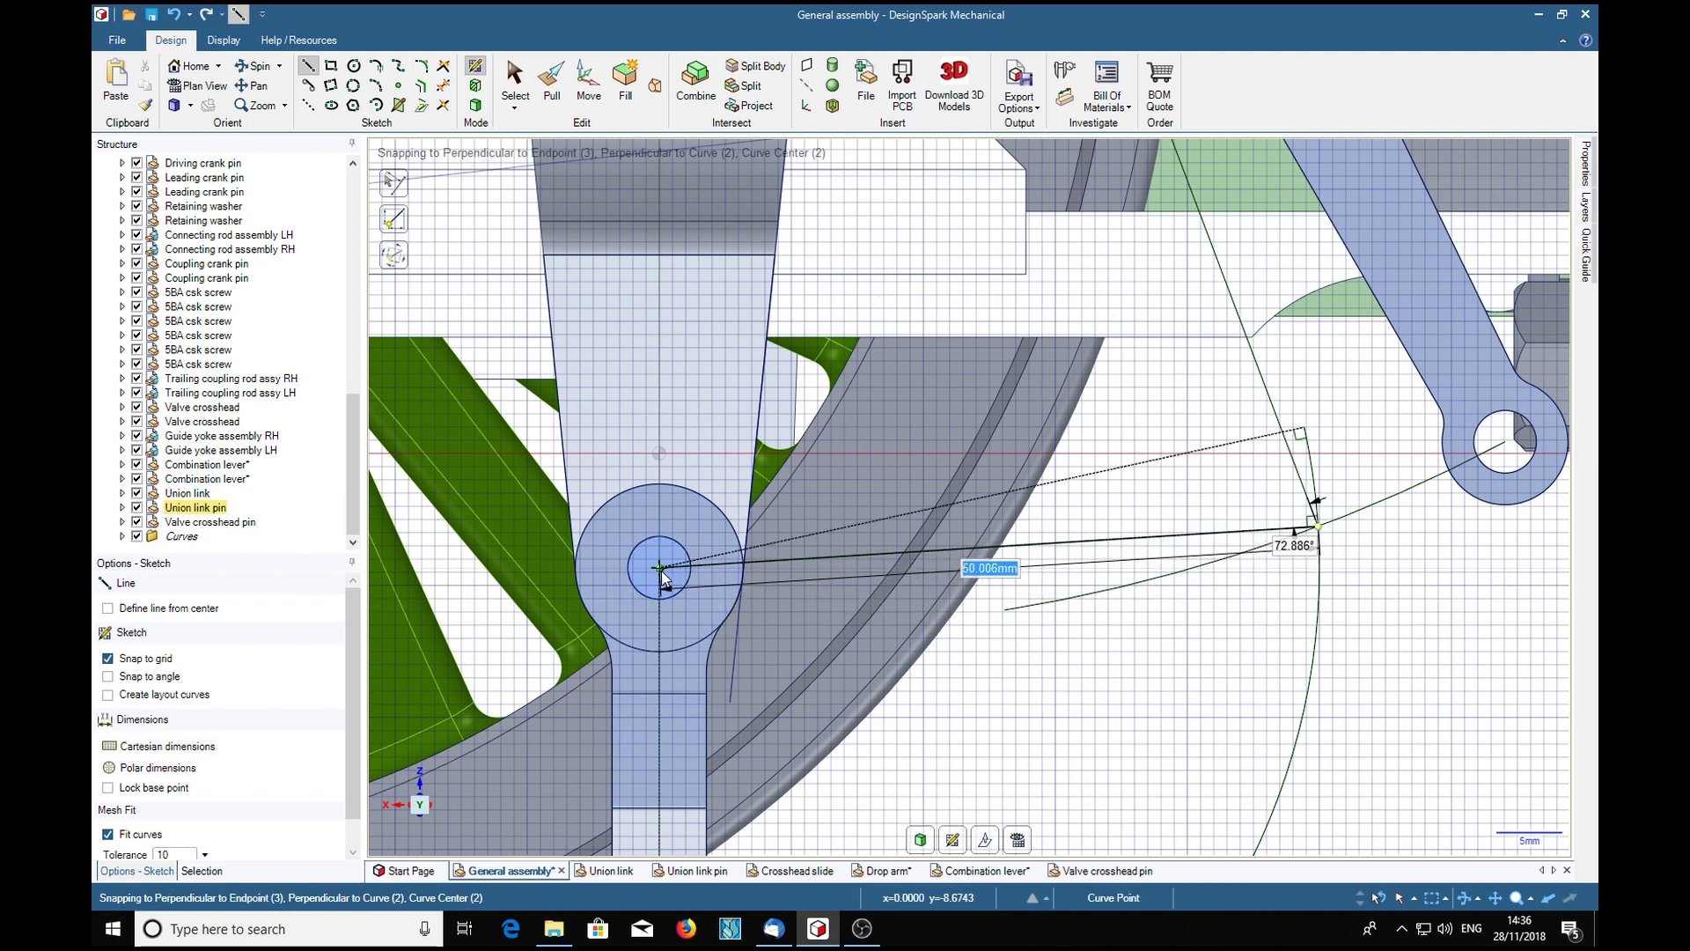
left_click(708, 641)
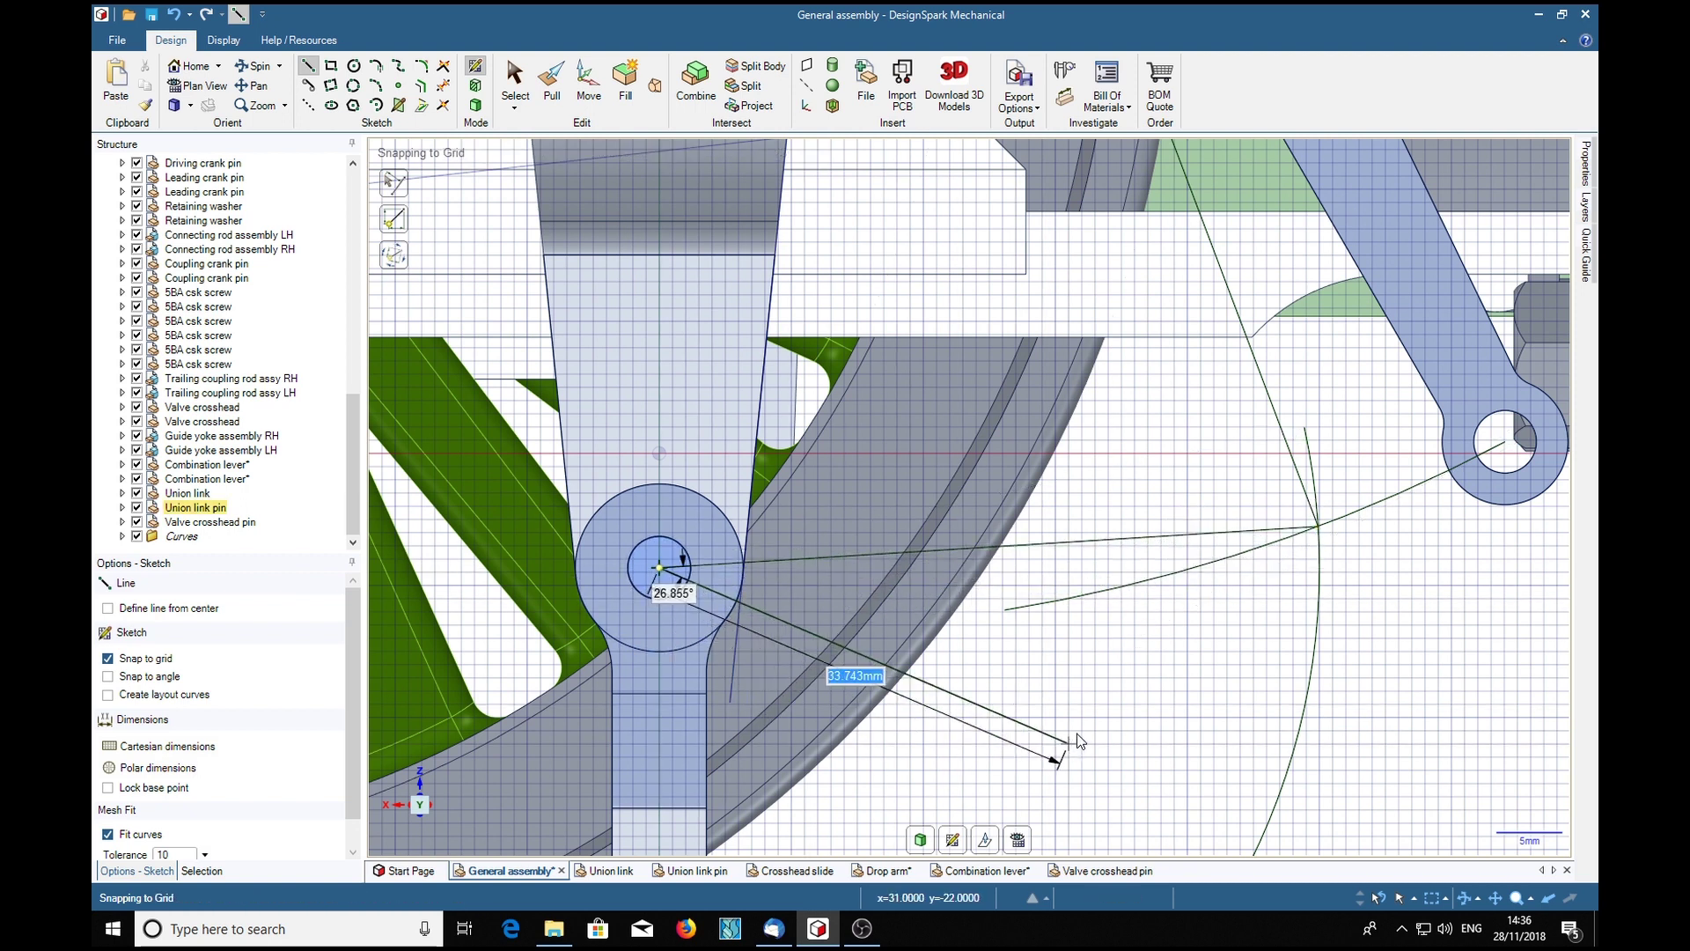
key("Escape")
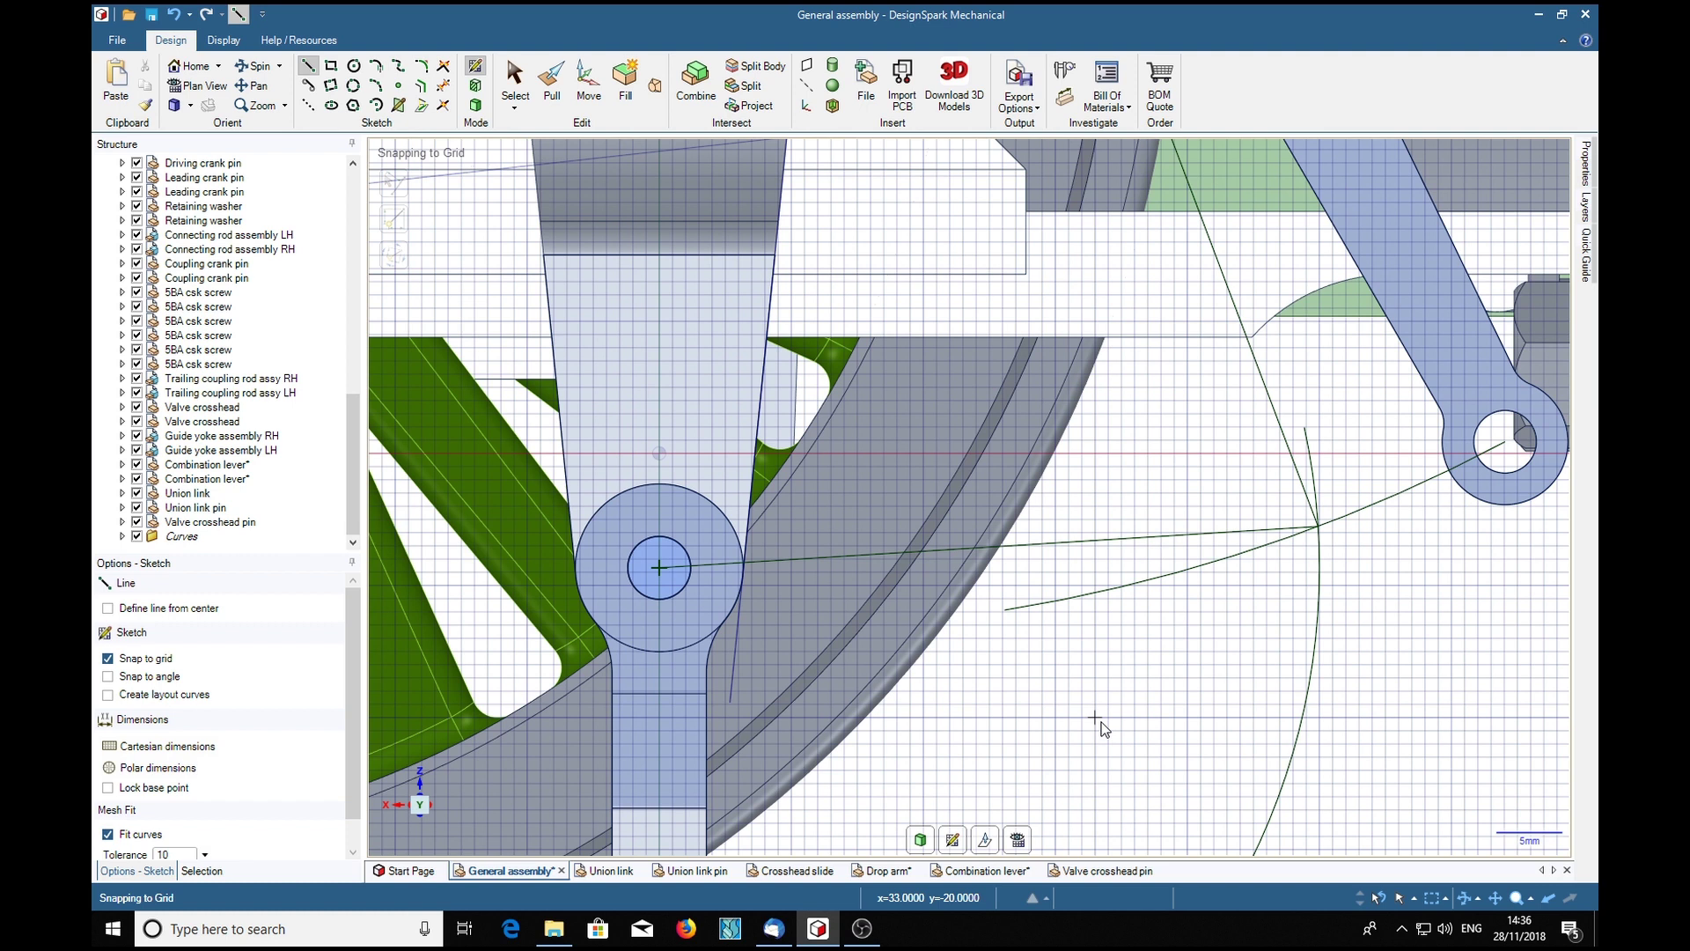
- Exit the sketch and return to 3D mode
scroll(1199, 679, "down", 5)
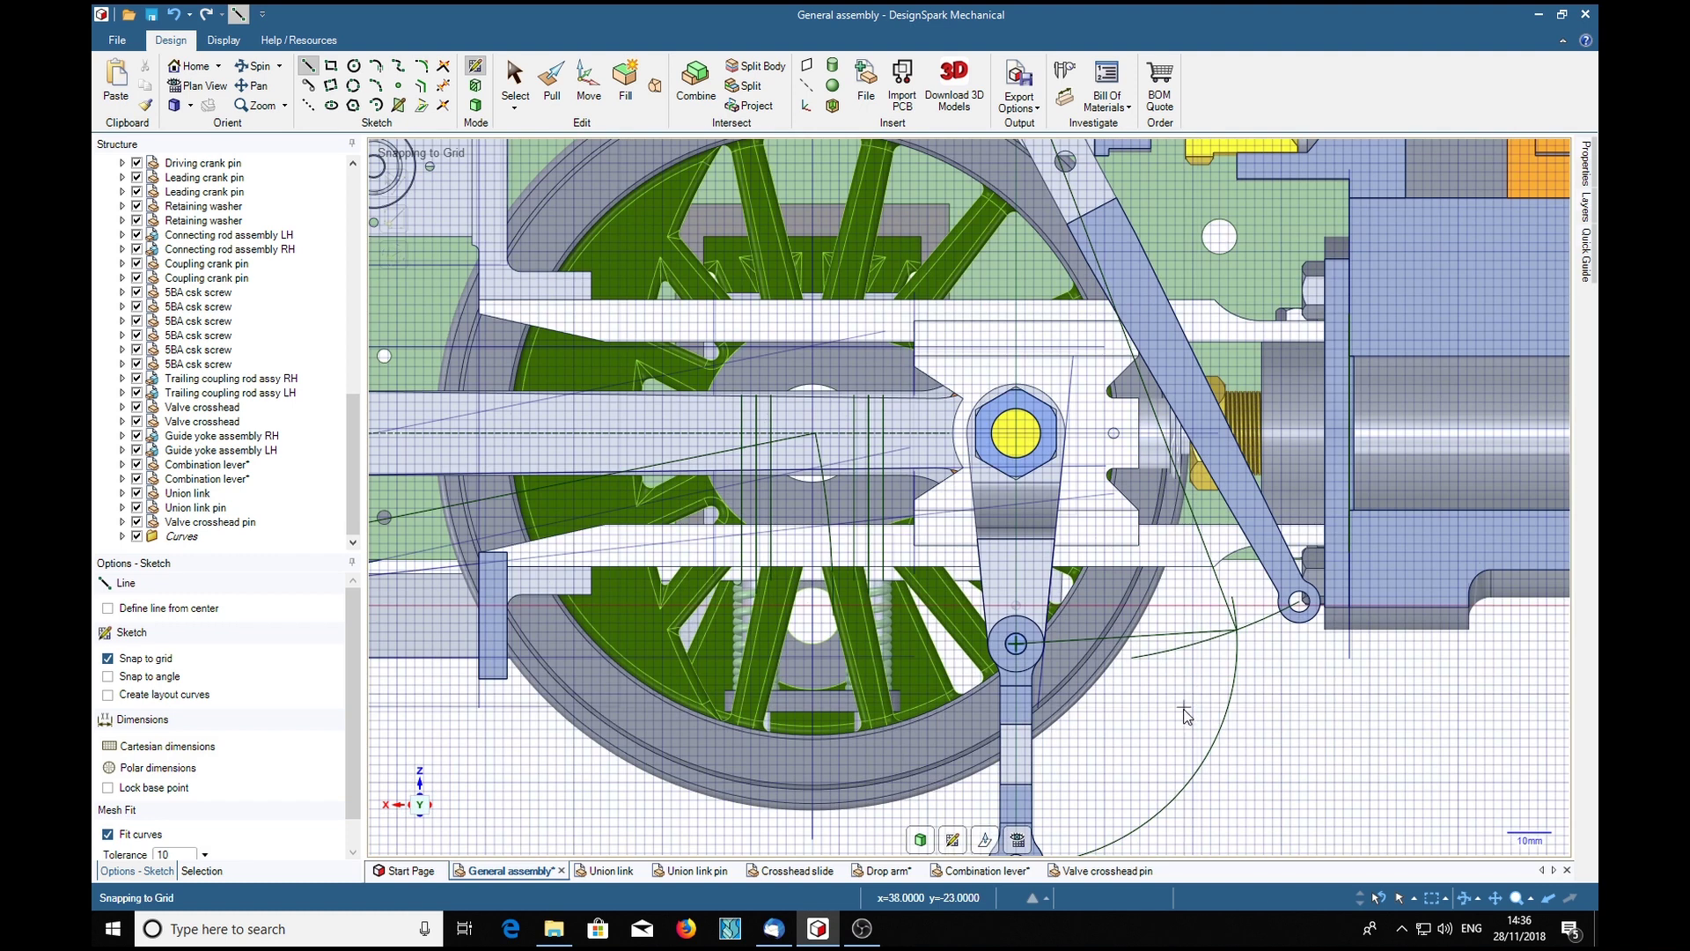
scroll(1185, 715, "down", 1)
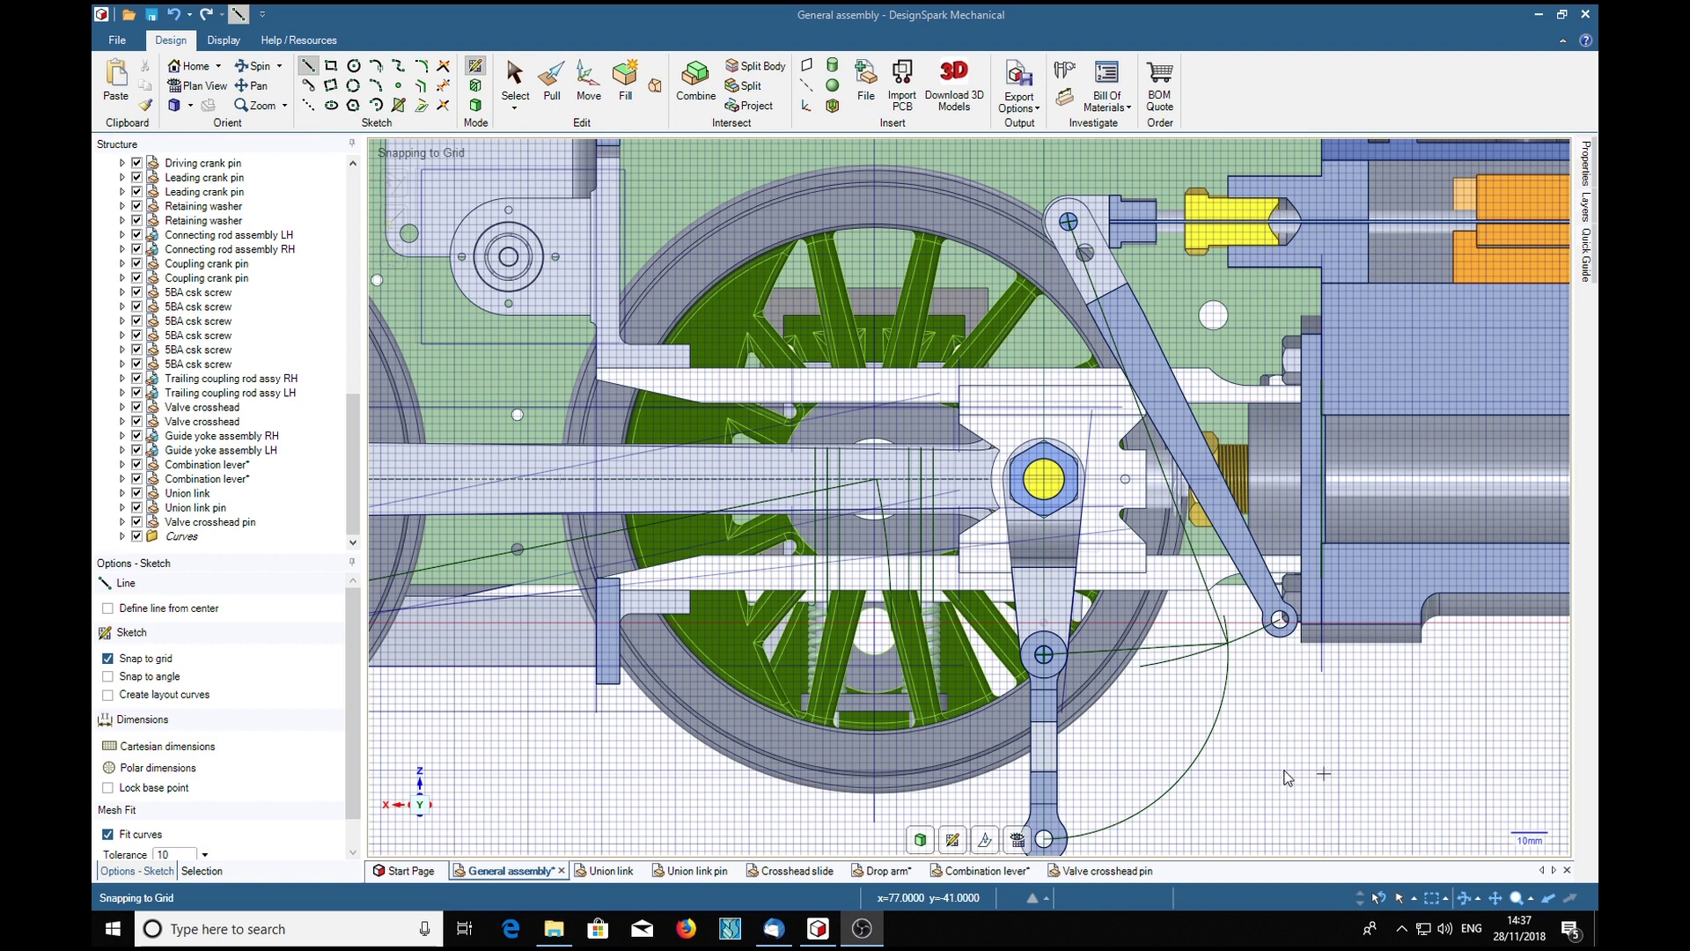
key("d")
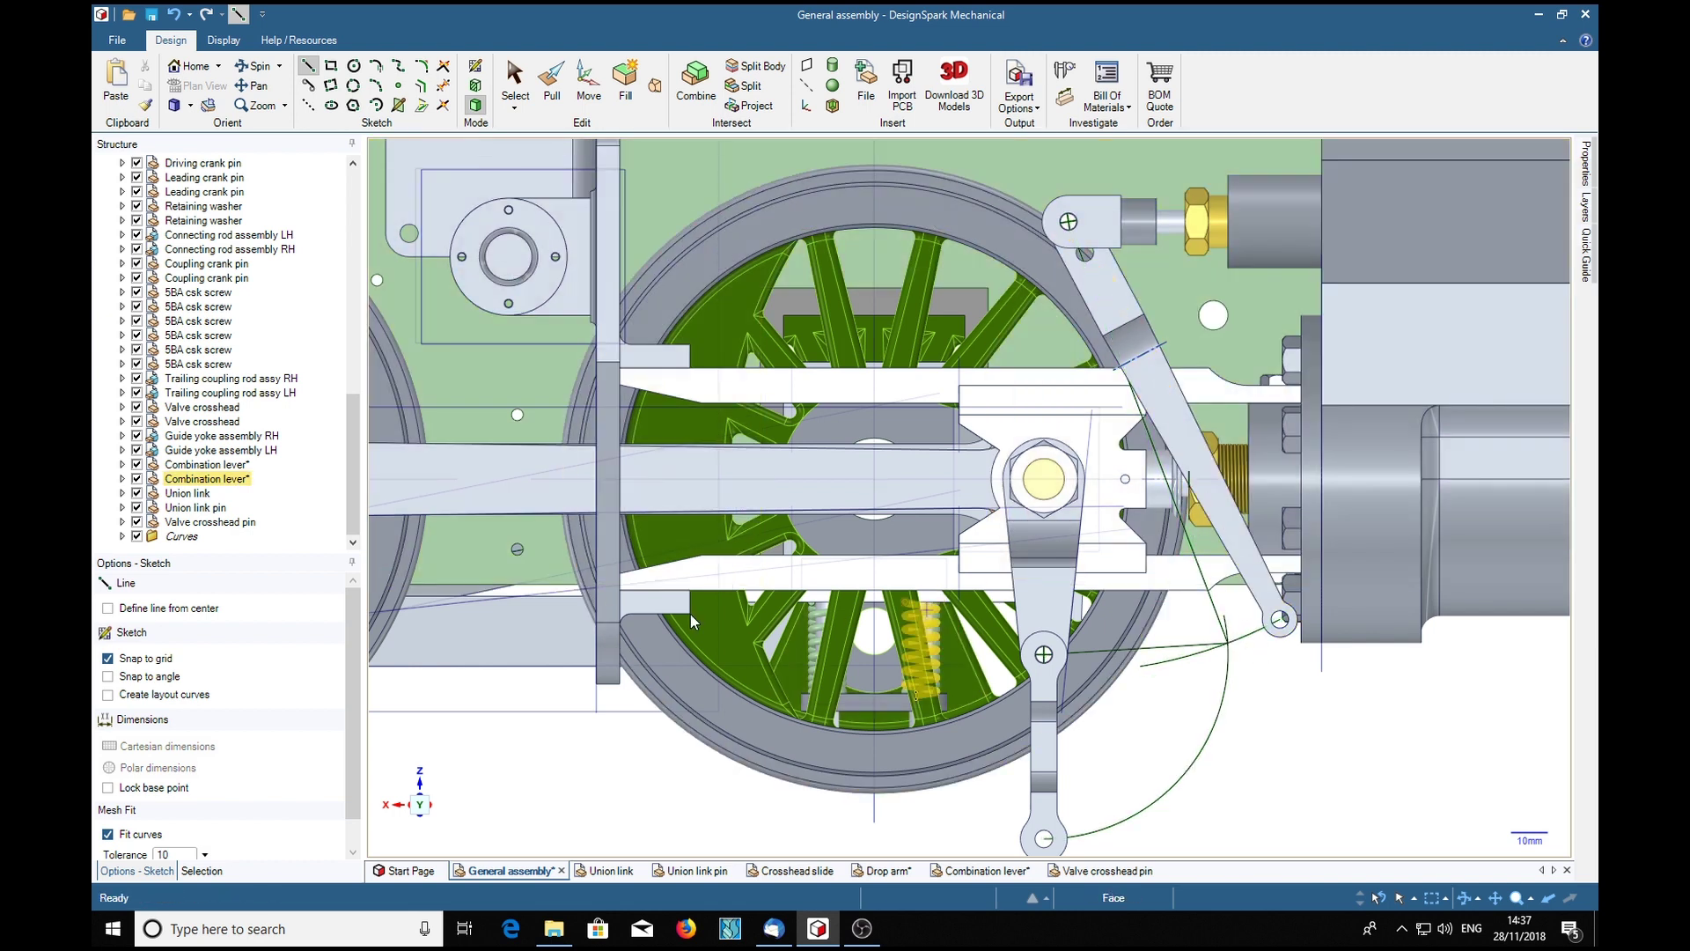
- Rotate the Combination lever about its top pin into line with the construction line
left_click(206, 478)
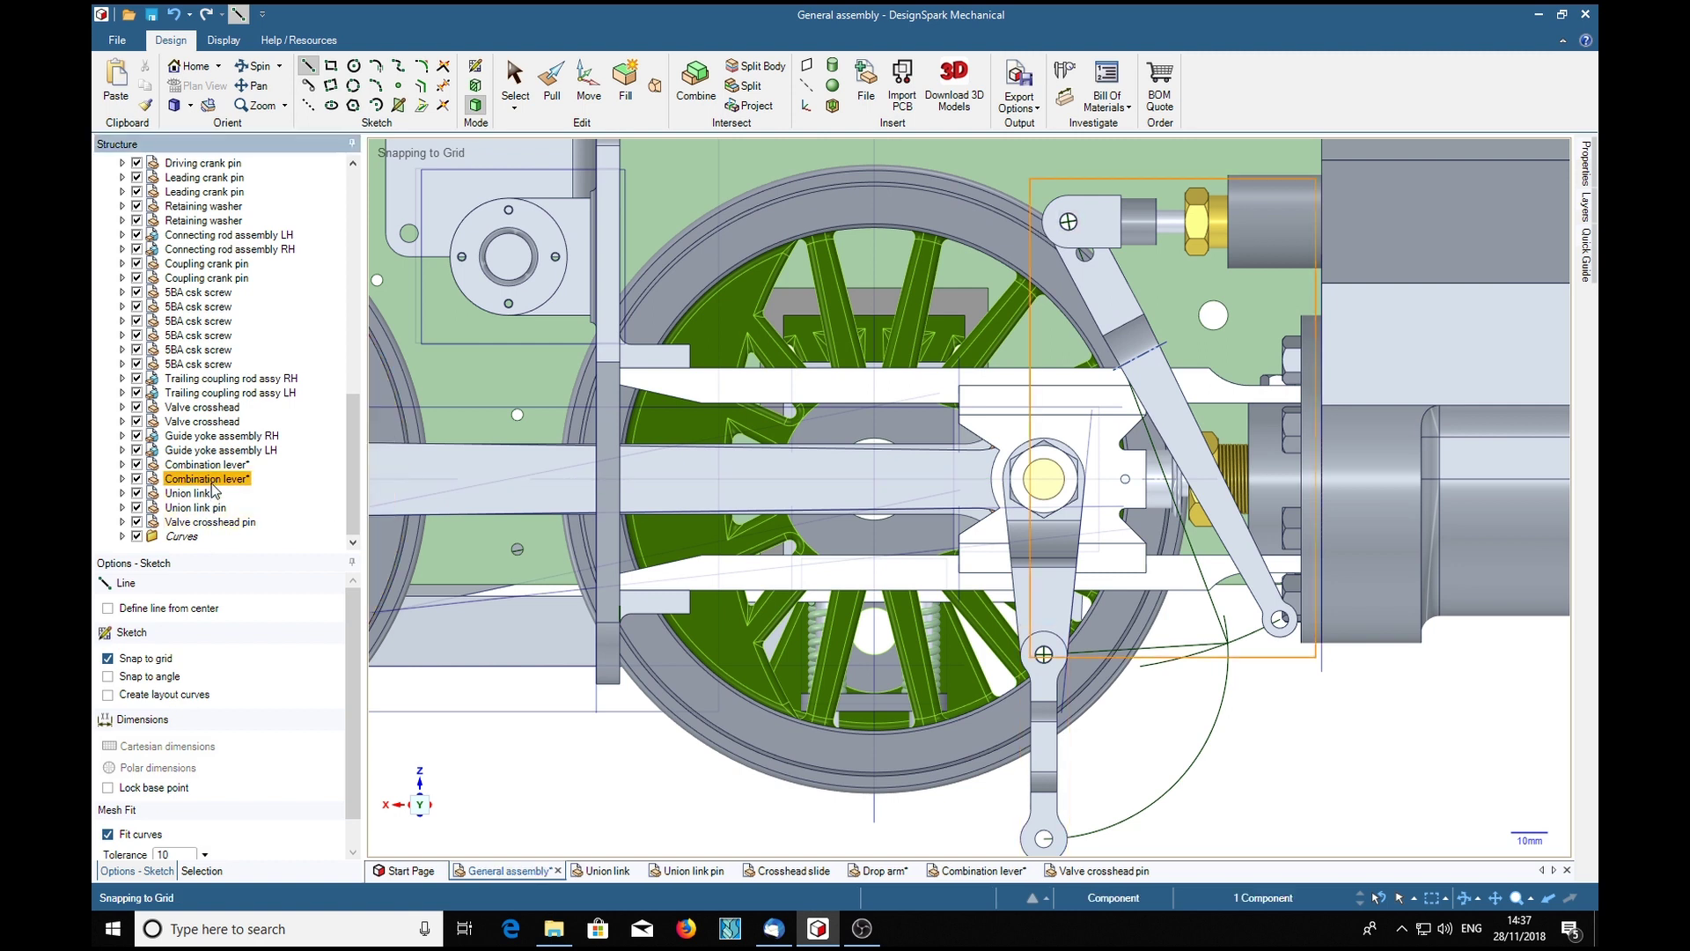
left_click(585, 95)
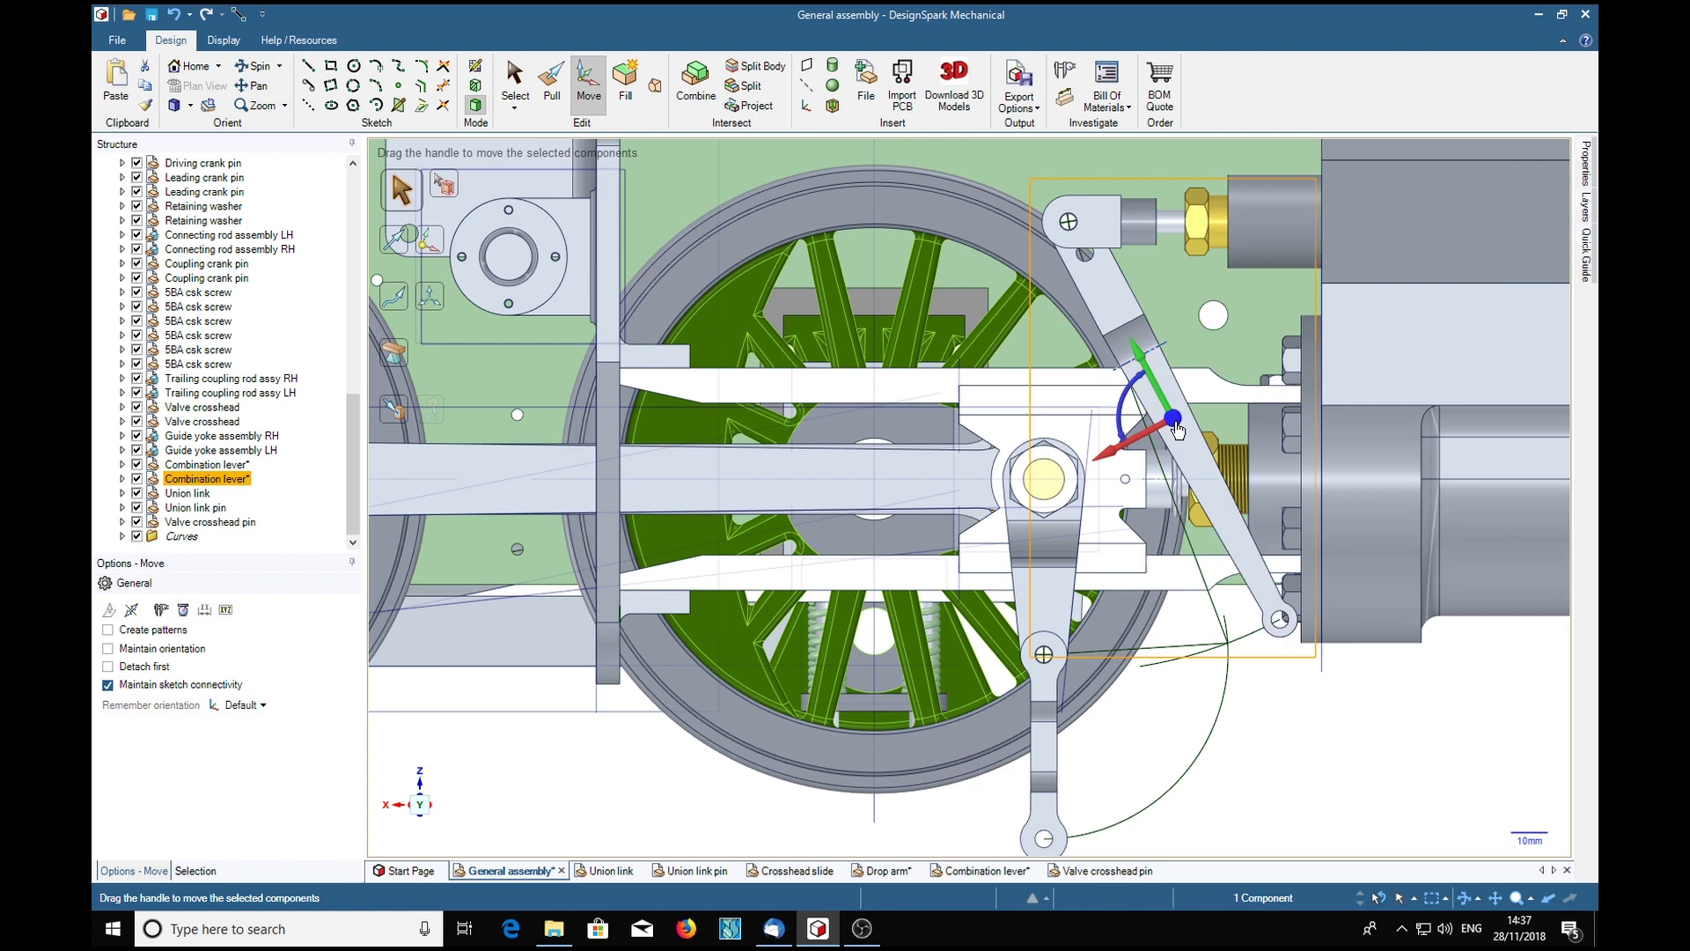
left_click_drag(1149, 412, 1070, 233)
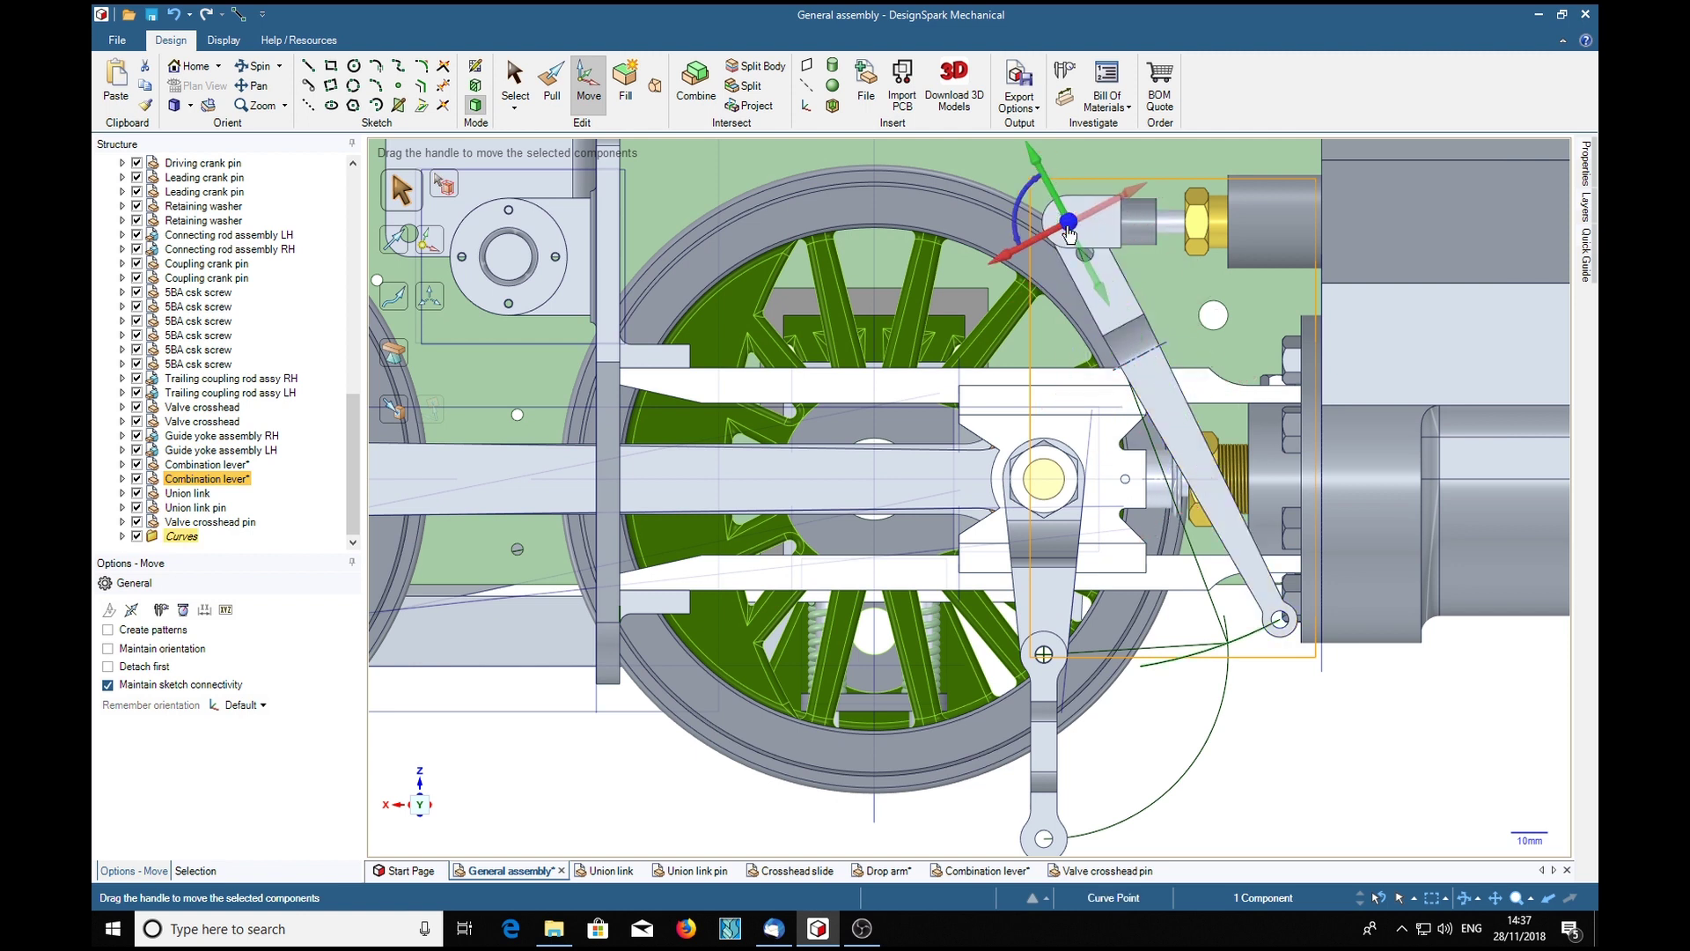
left_click(1036, 161)
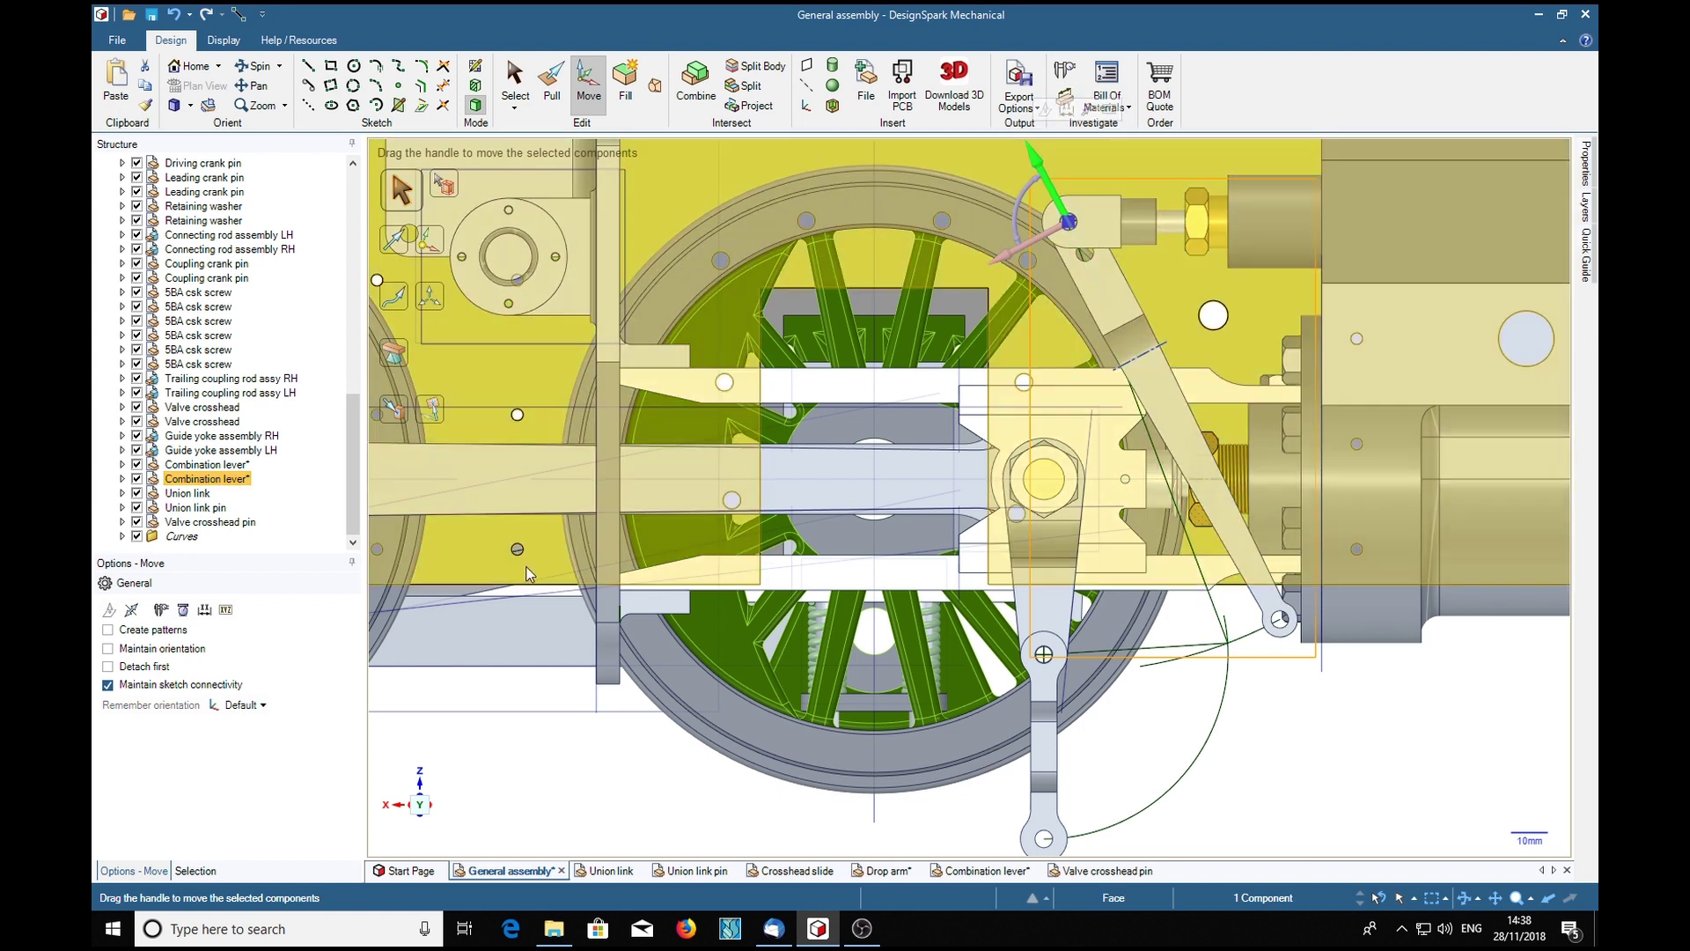
left_click(426, 413)
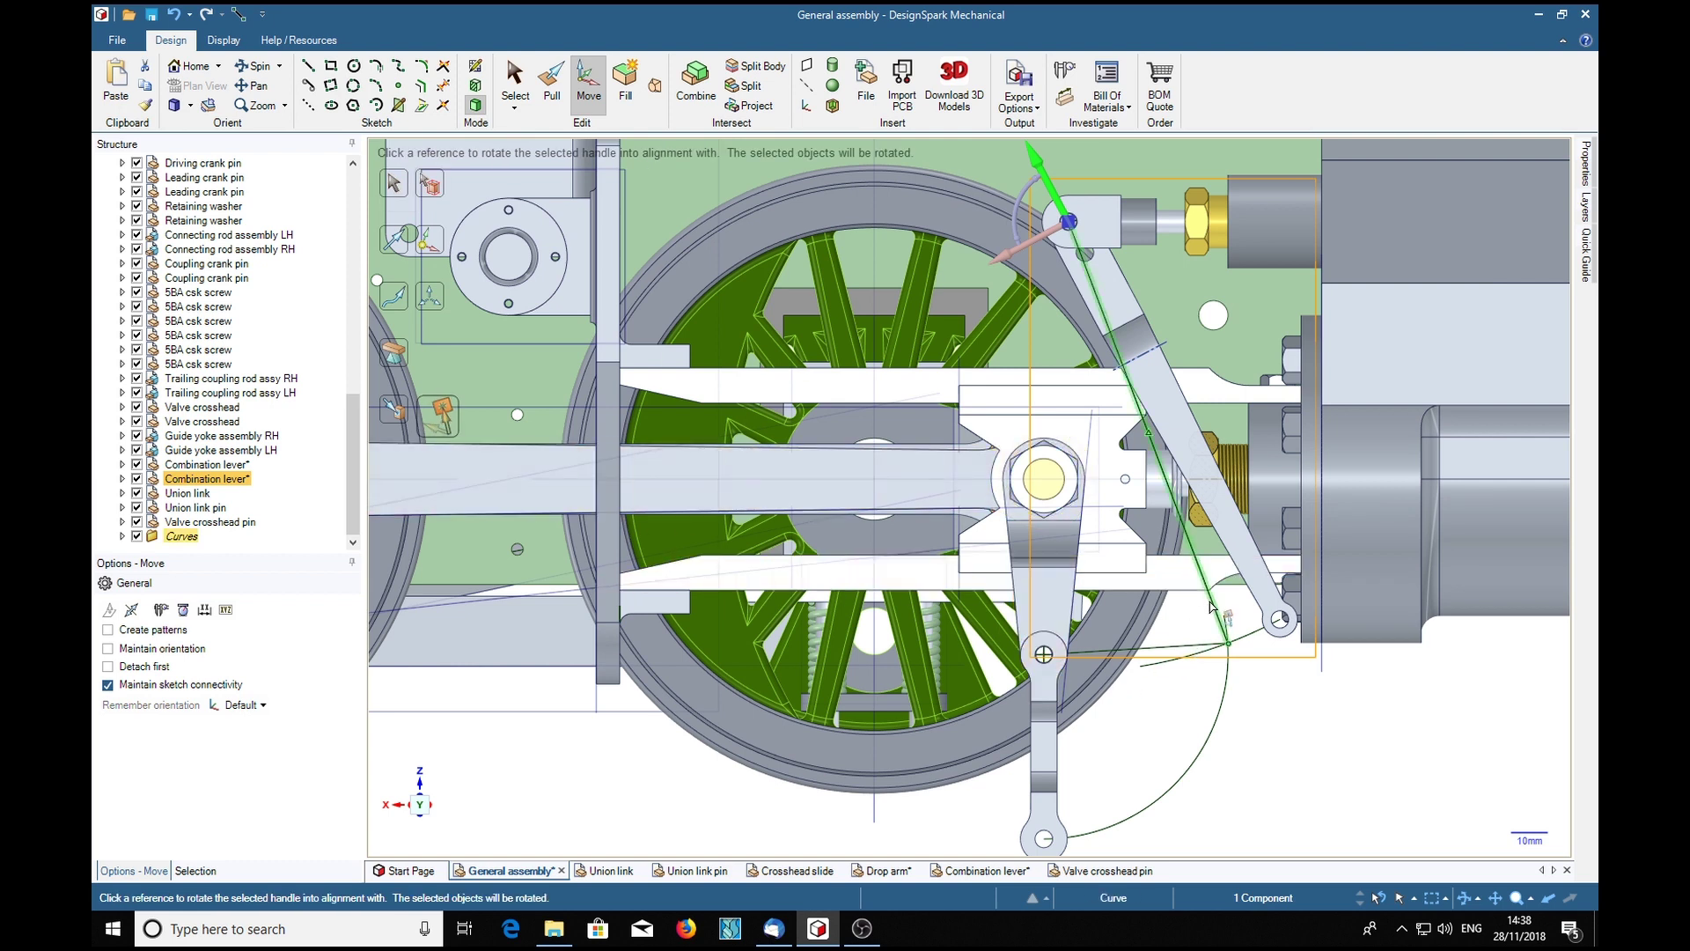
left_click(1211, 606)
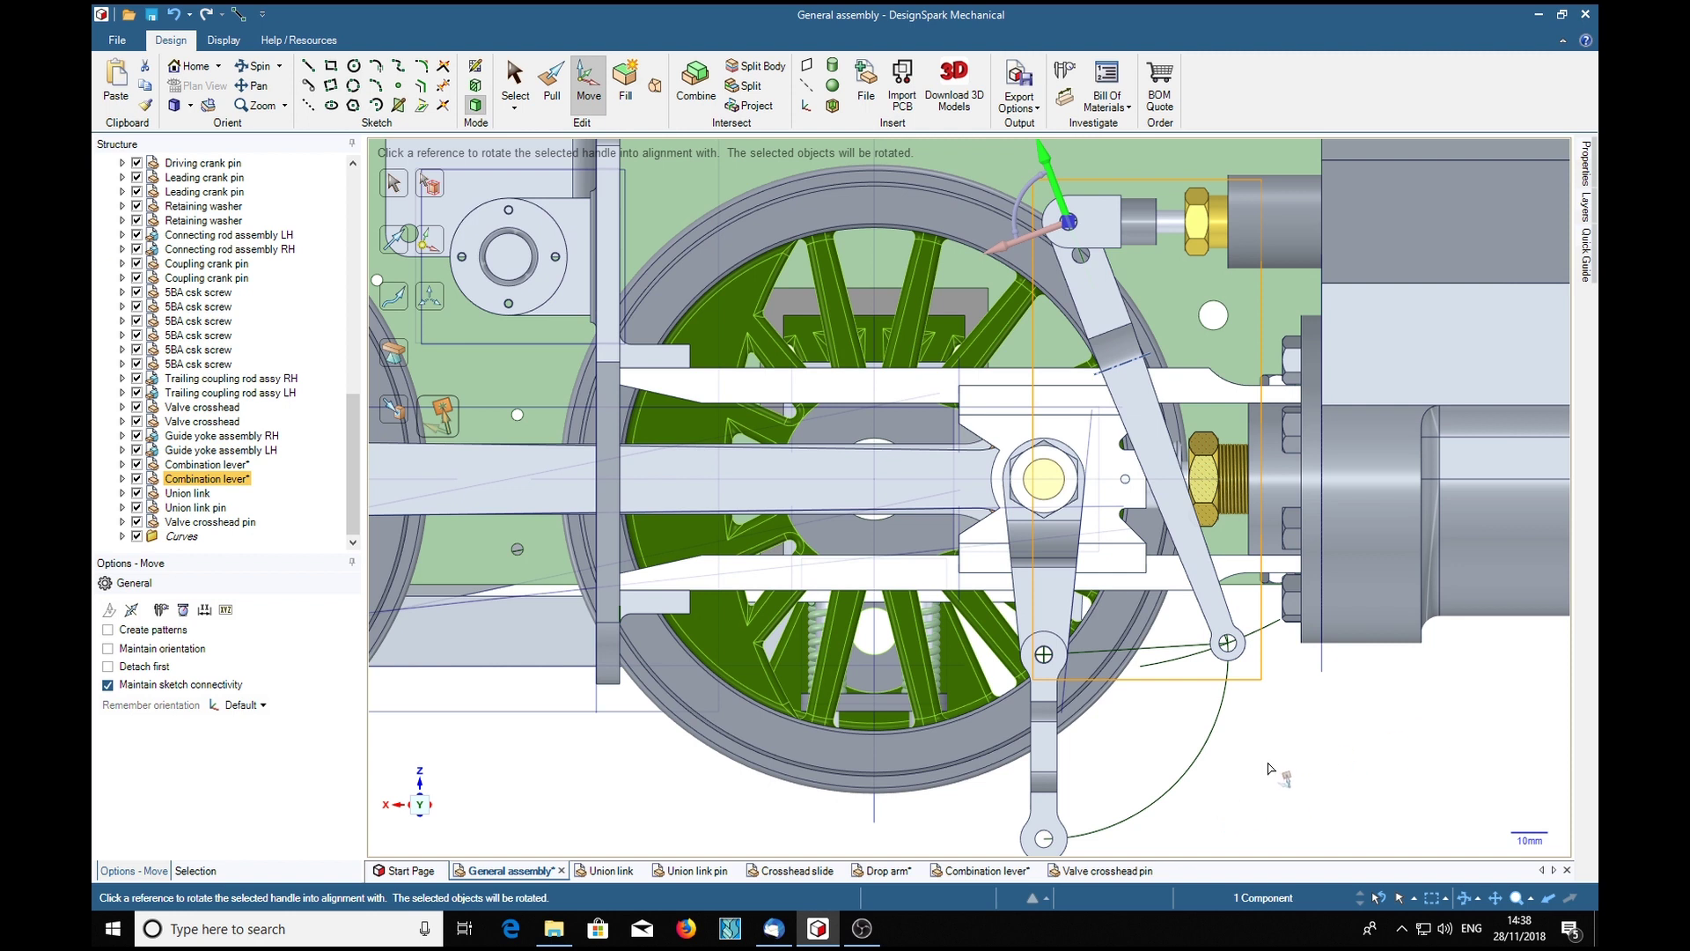
key("Escape")
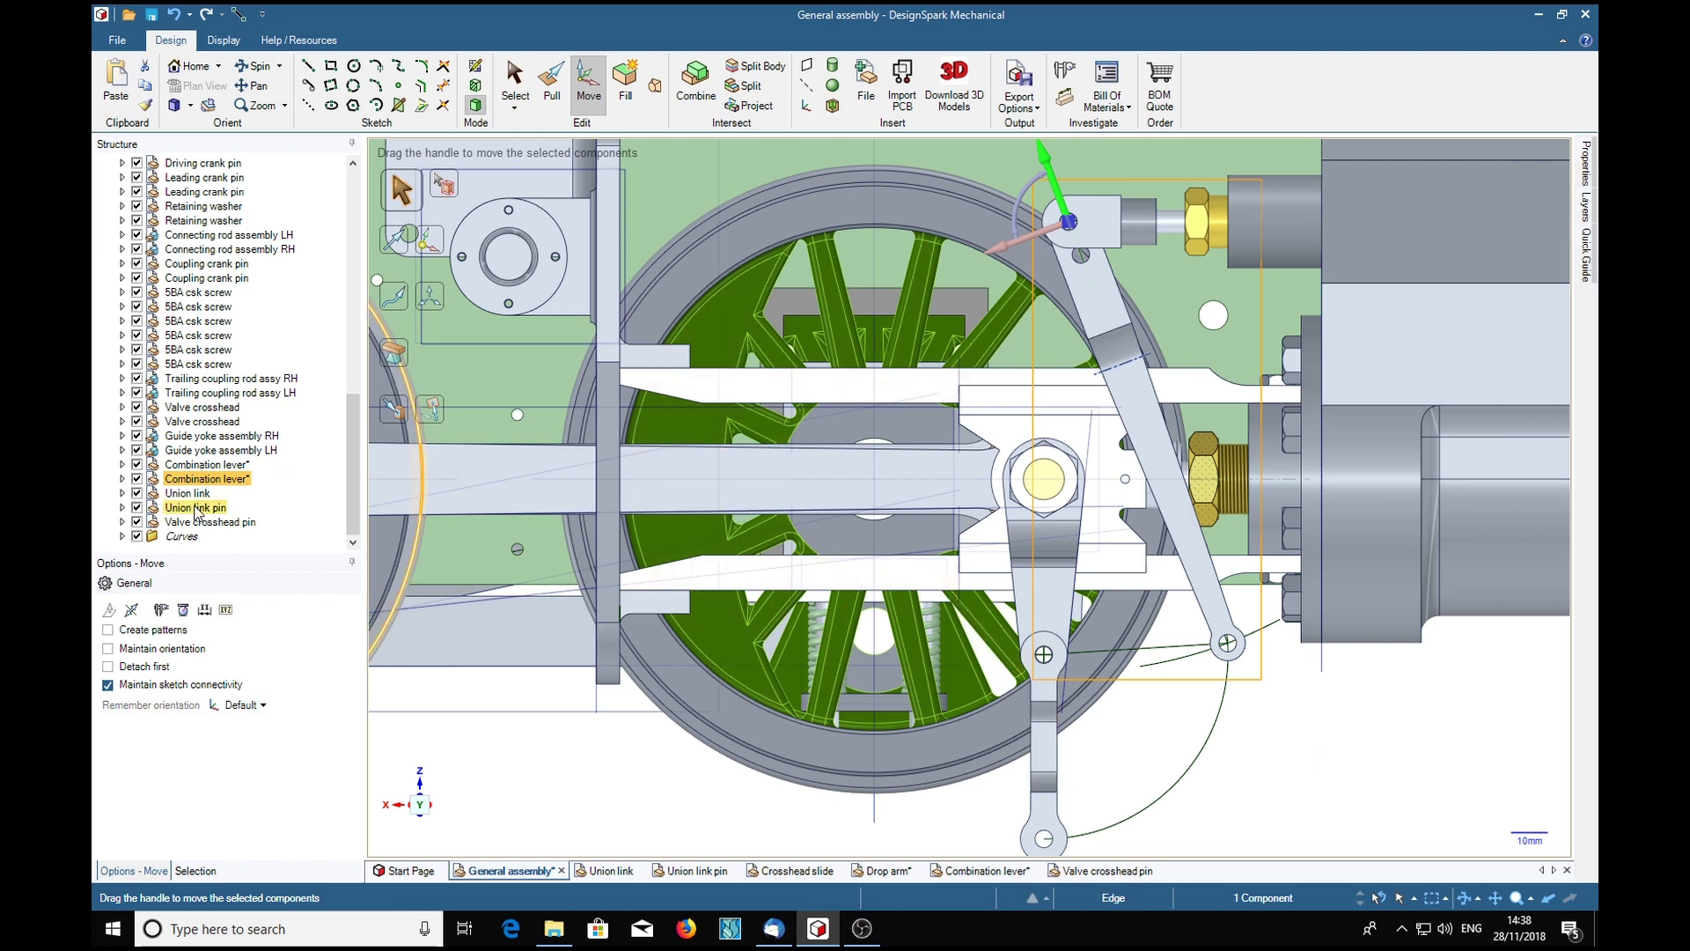
left_click(196, 508)
left_click(195, 493)
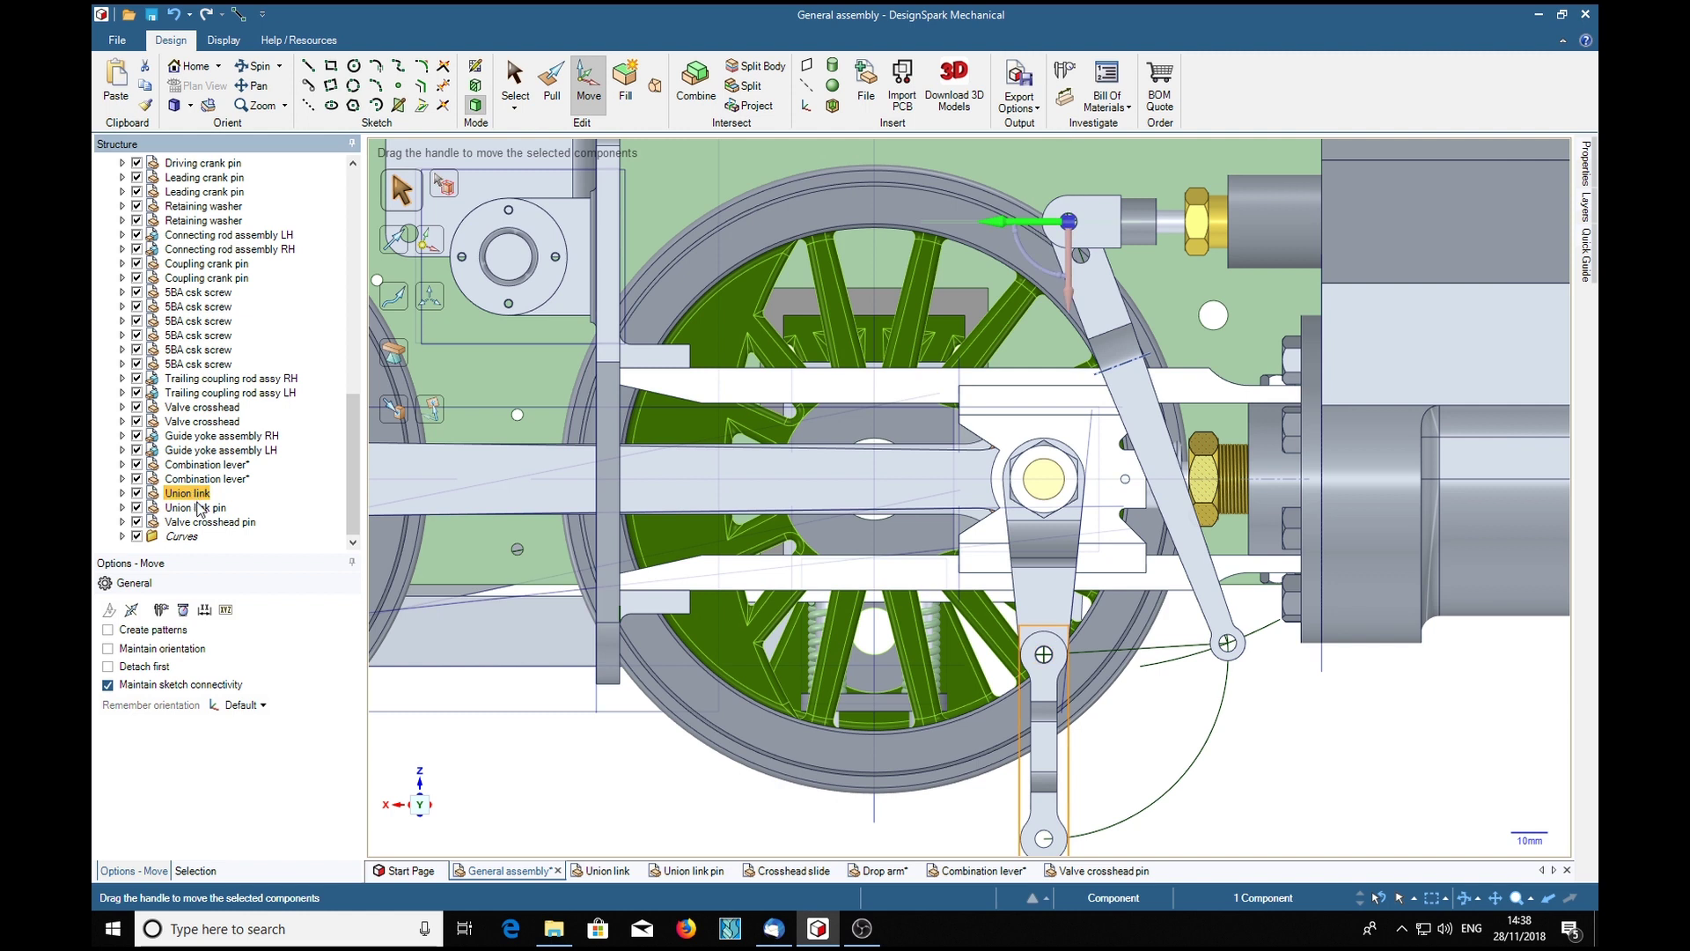
left_click_drag(1069, 227, 1044, 655)
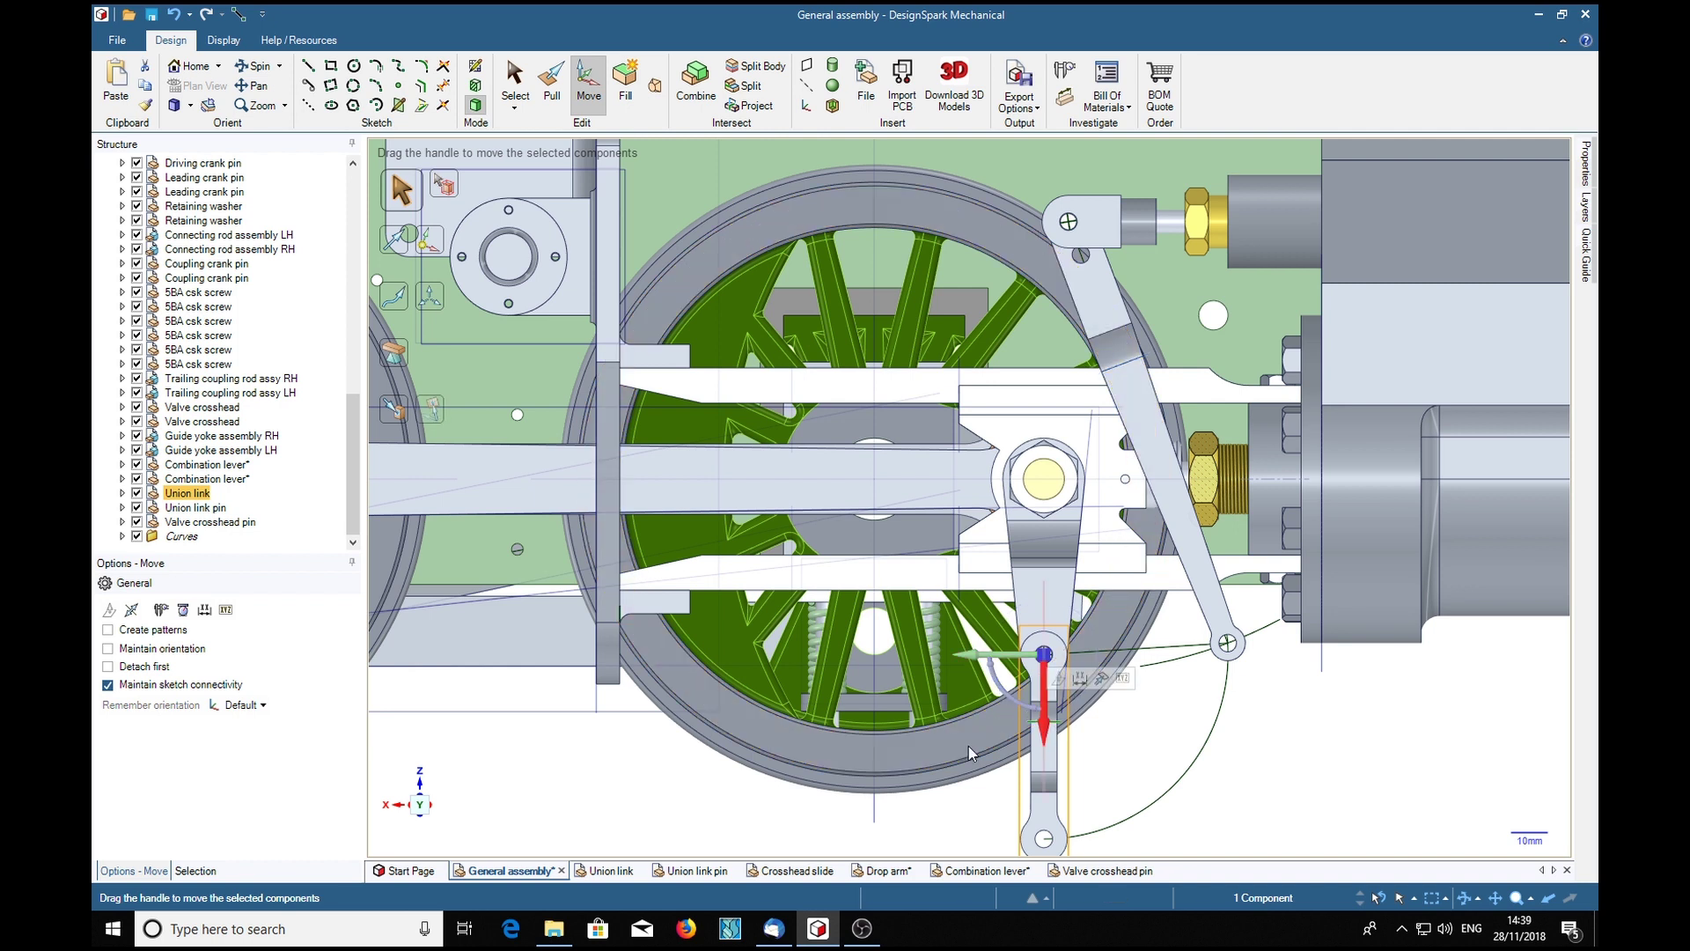
left_click(432, 410)
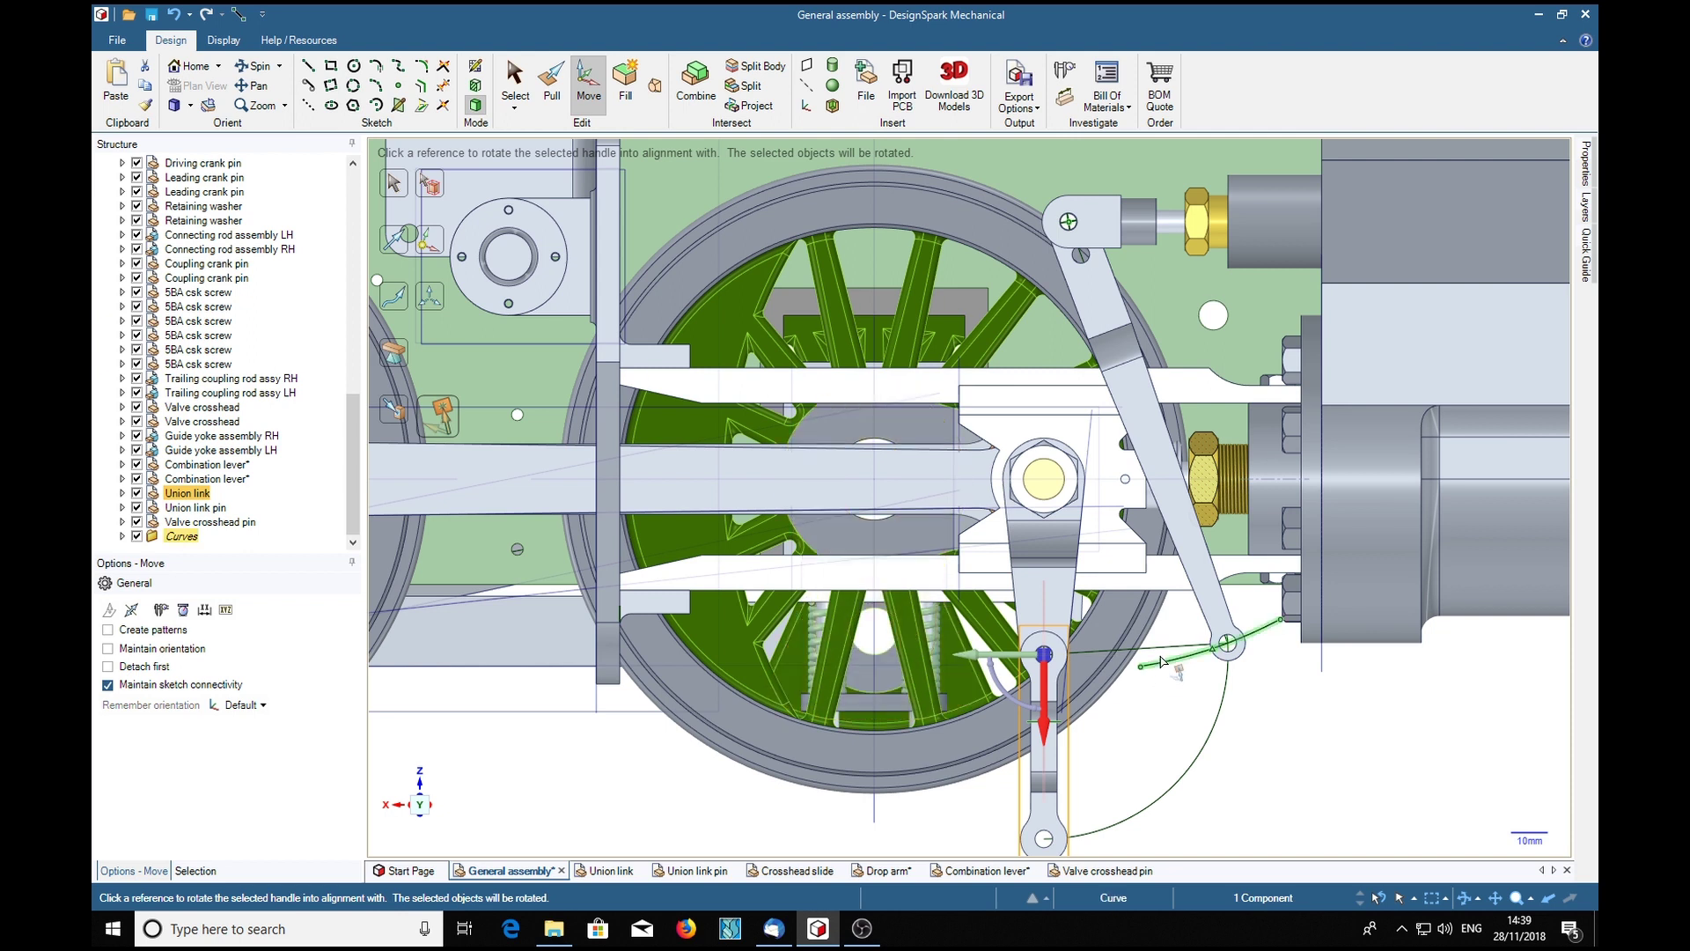
left_click(1161, 651)
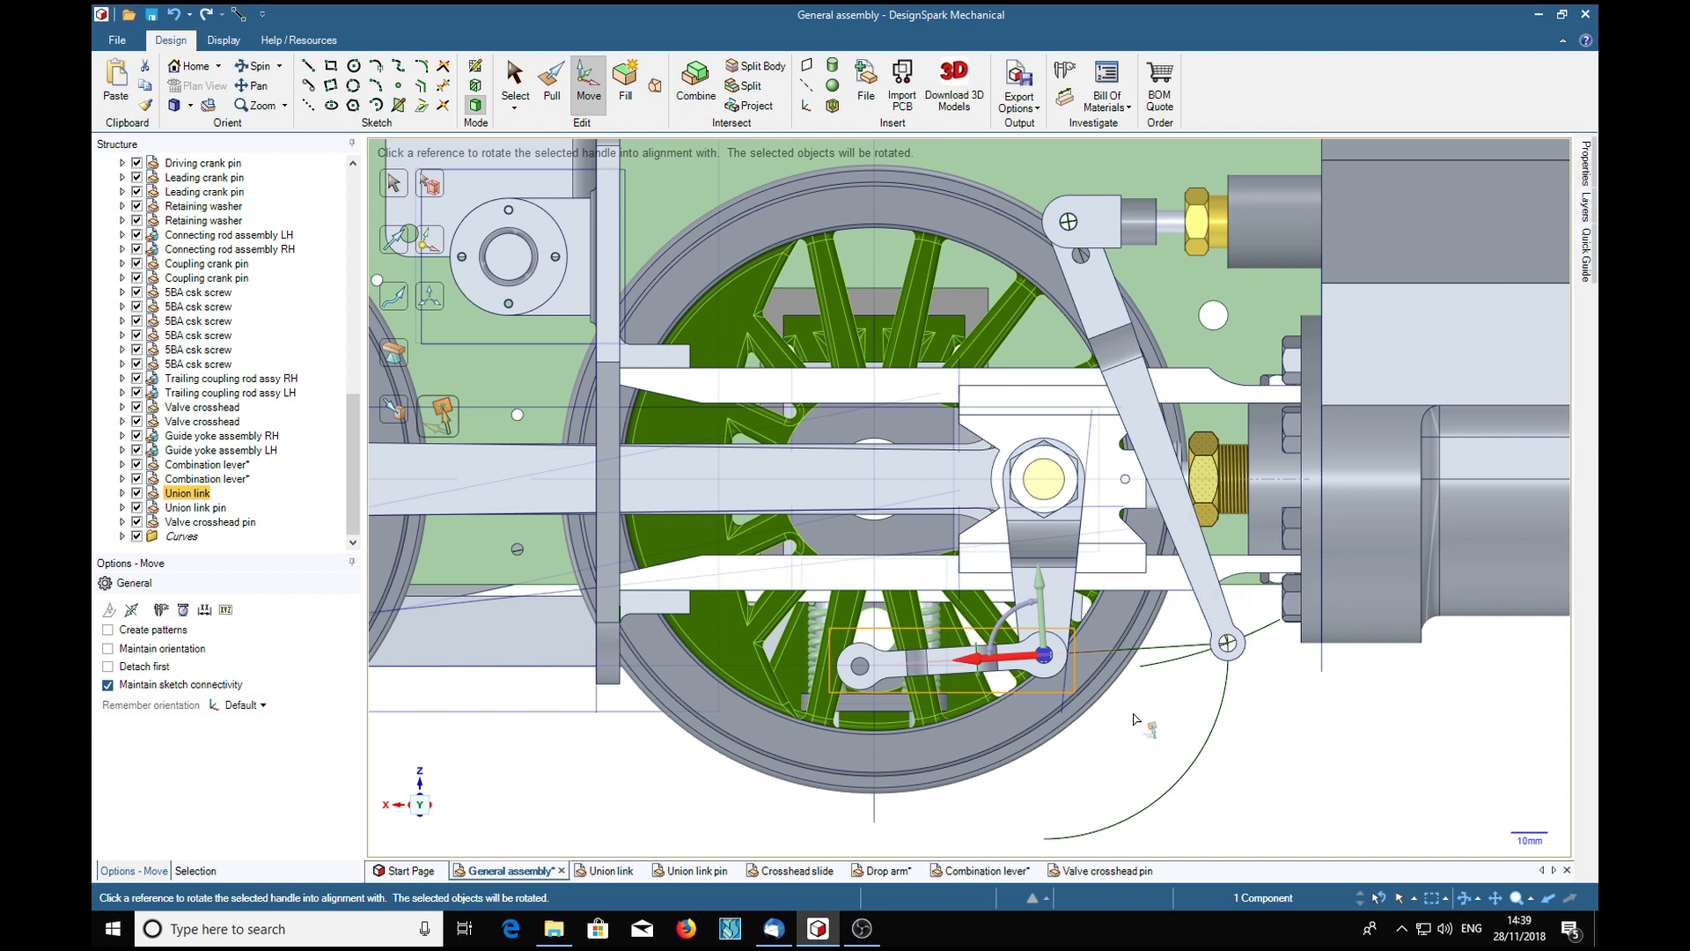
key("Escape")
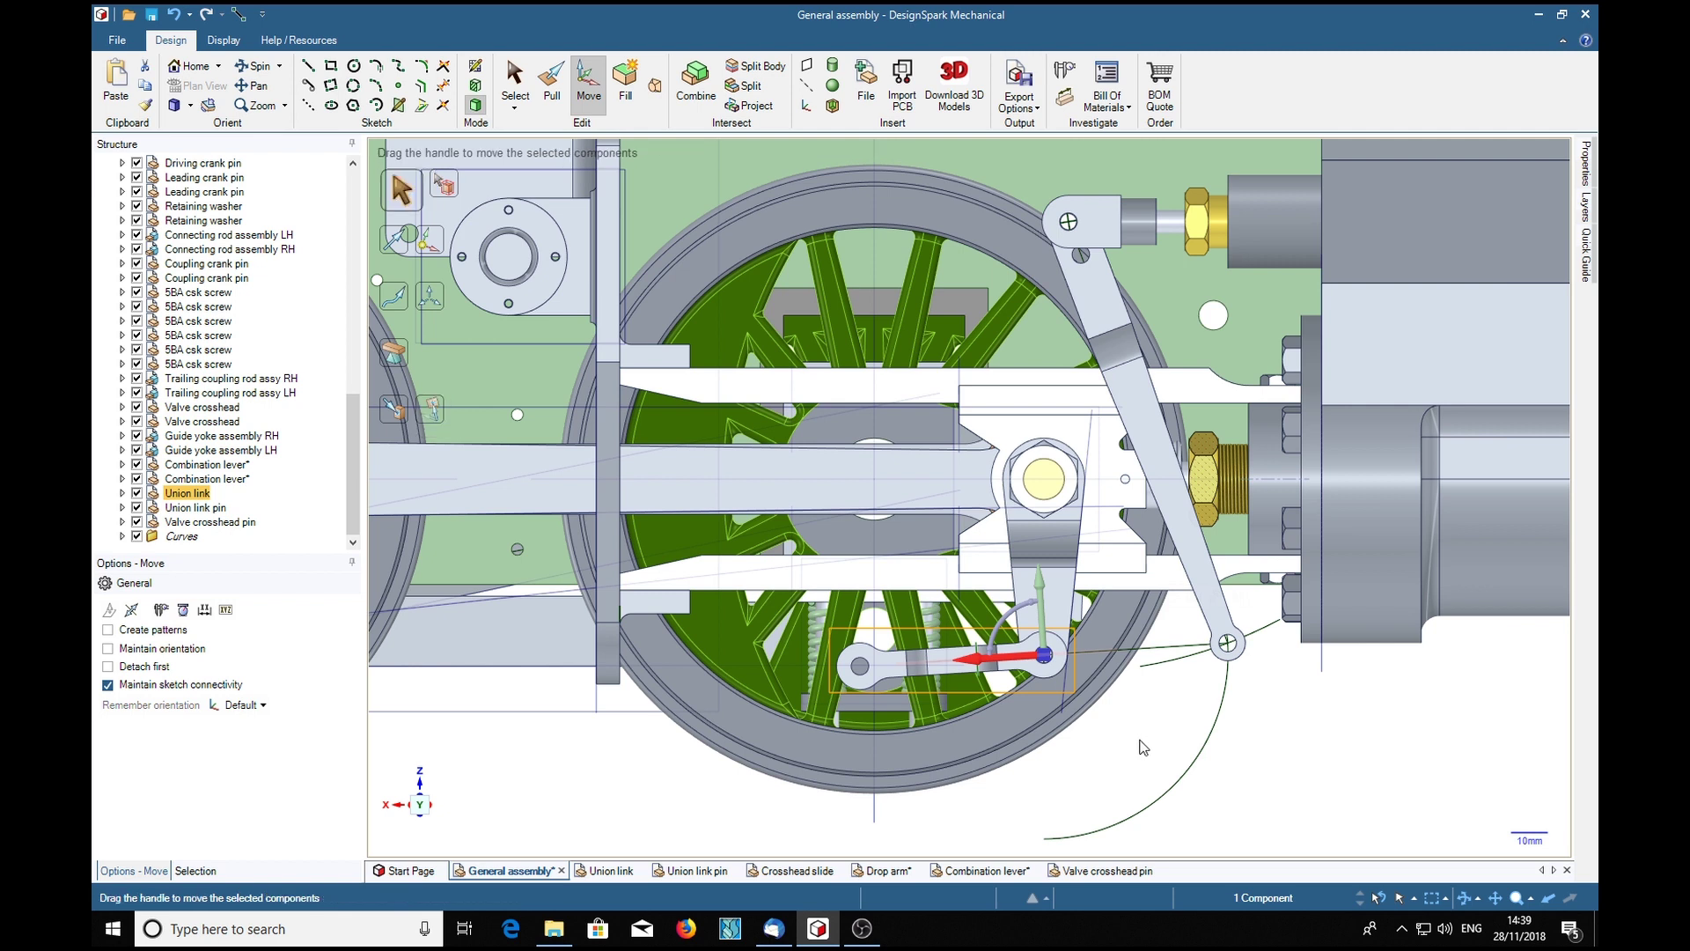
key("ctrl+z")
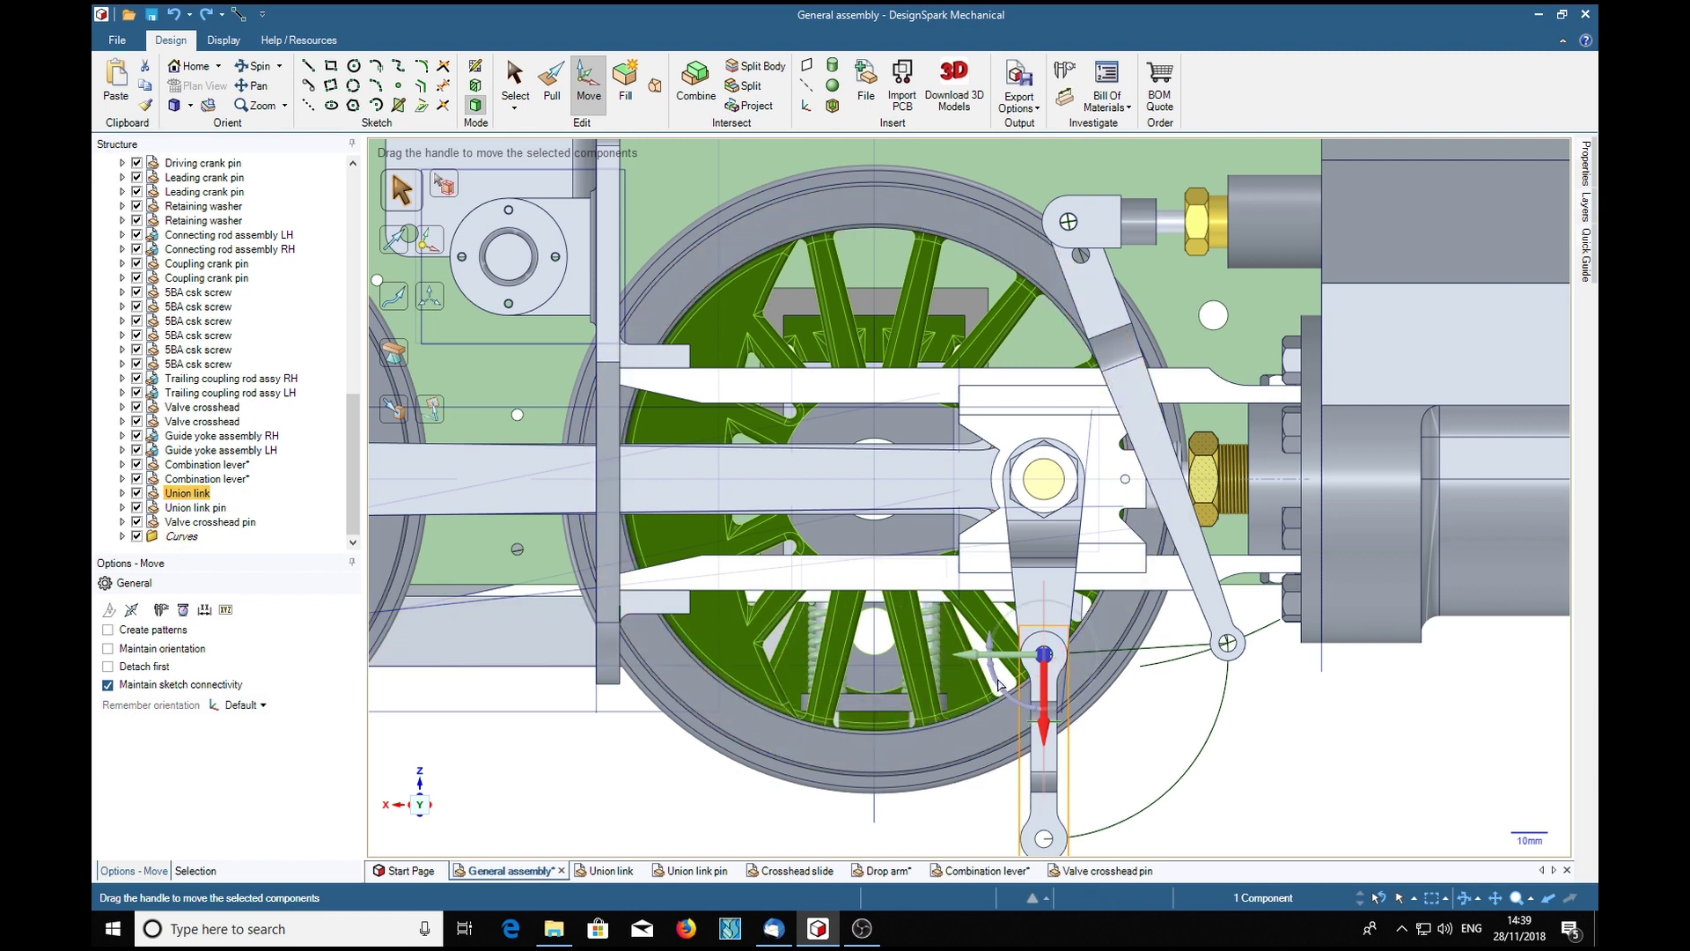
- Rotate the union link about its pin so its long axis aligns with the construction line
left_click_drag(1001, 685, 1037, 773)
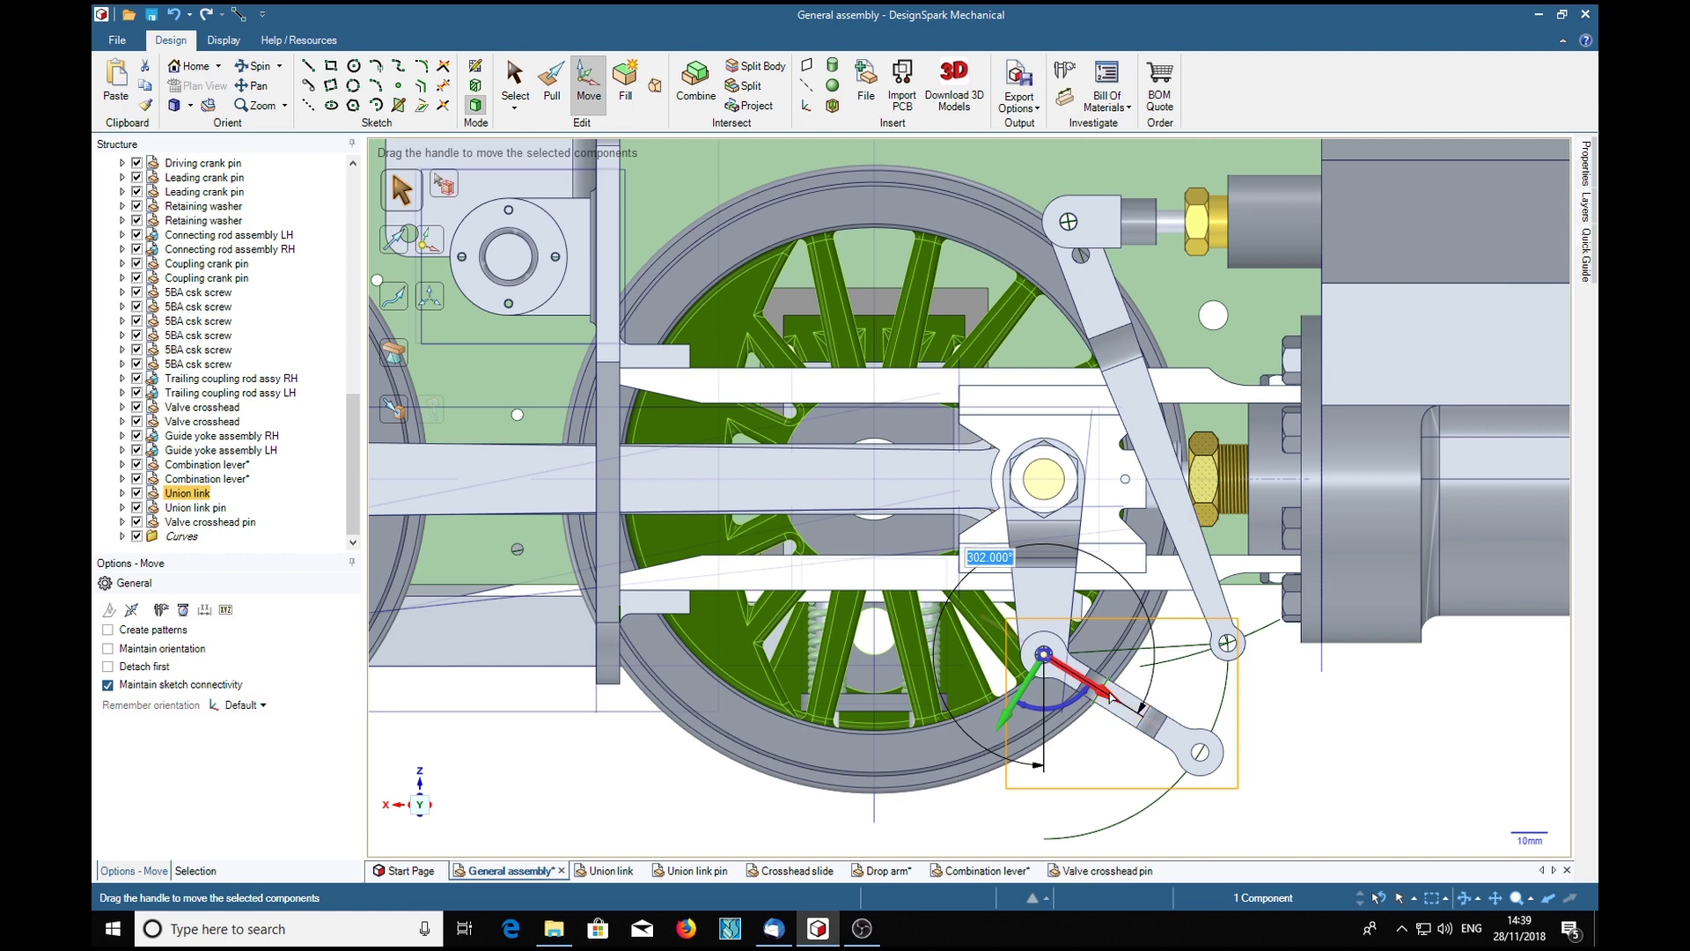
left_click(1111, 695)
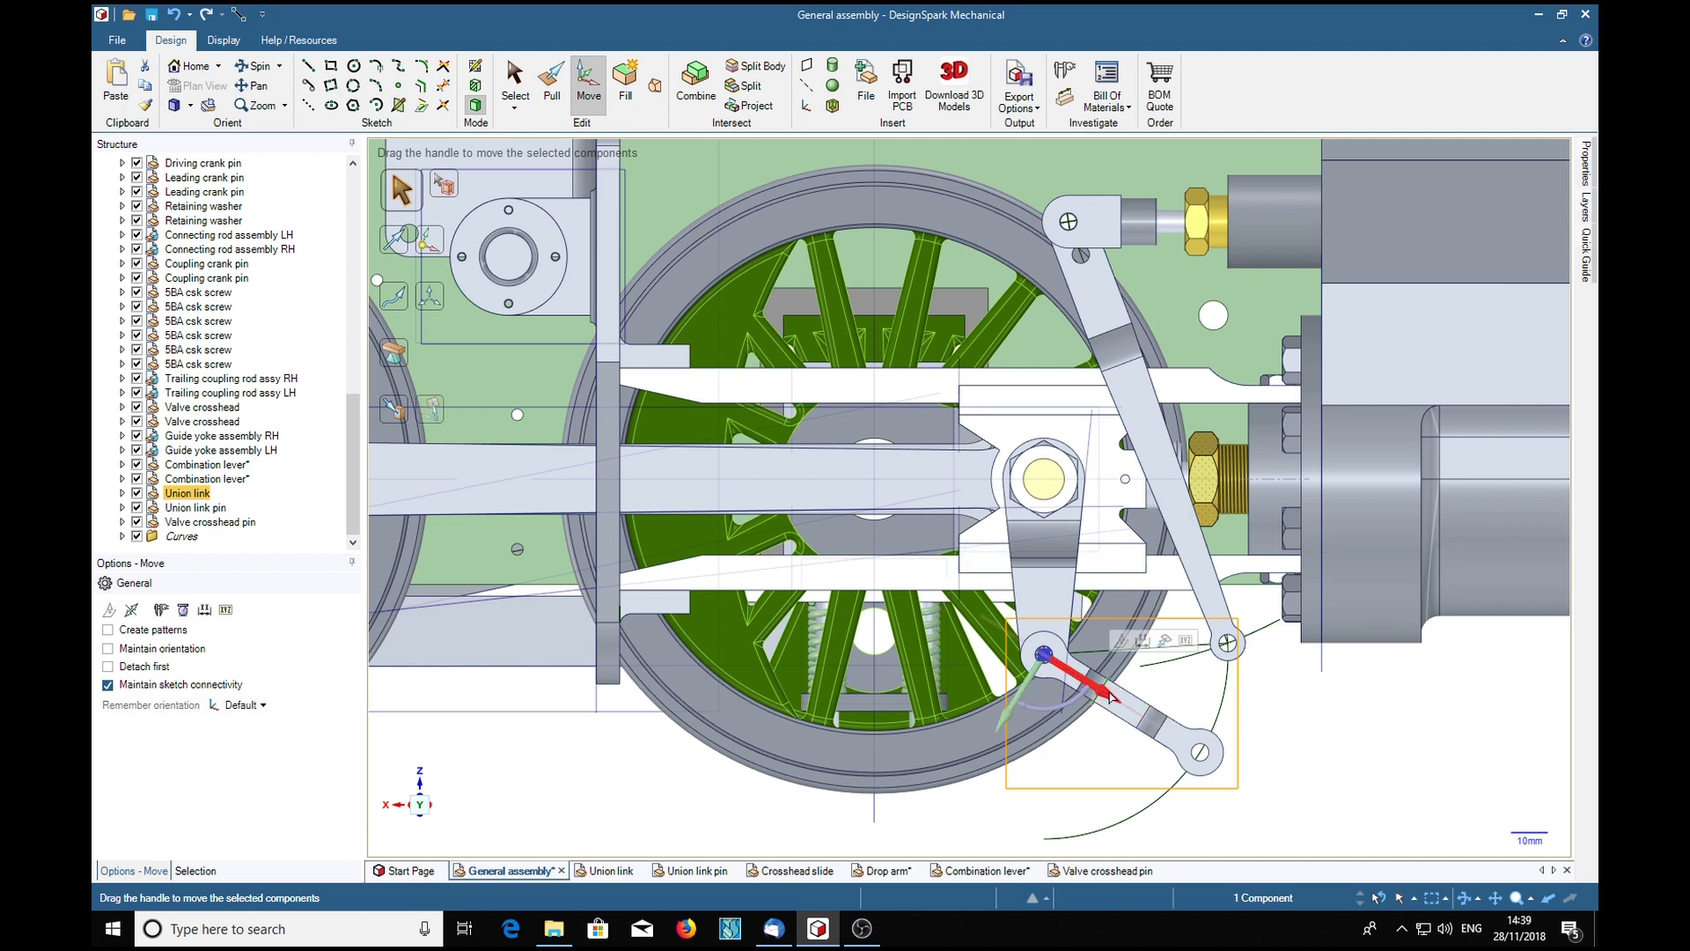
left_click(439, 412)
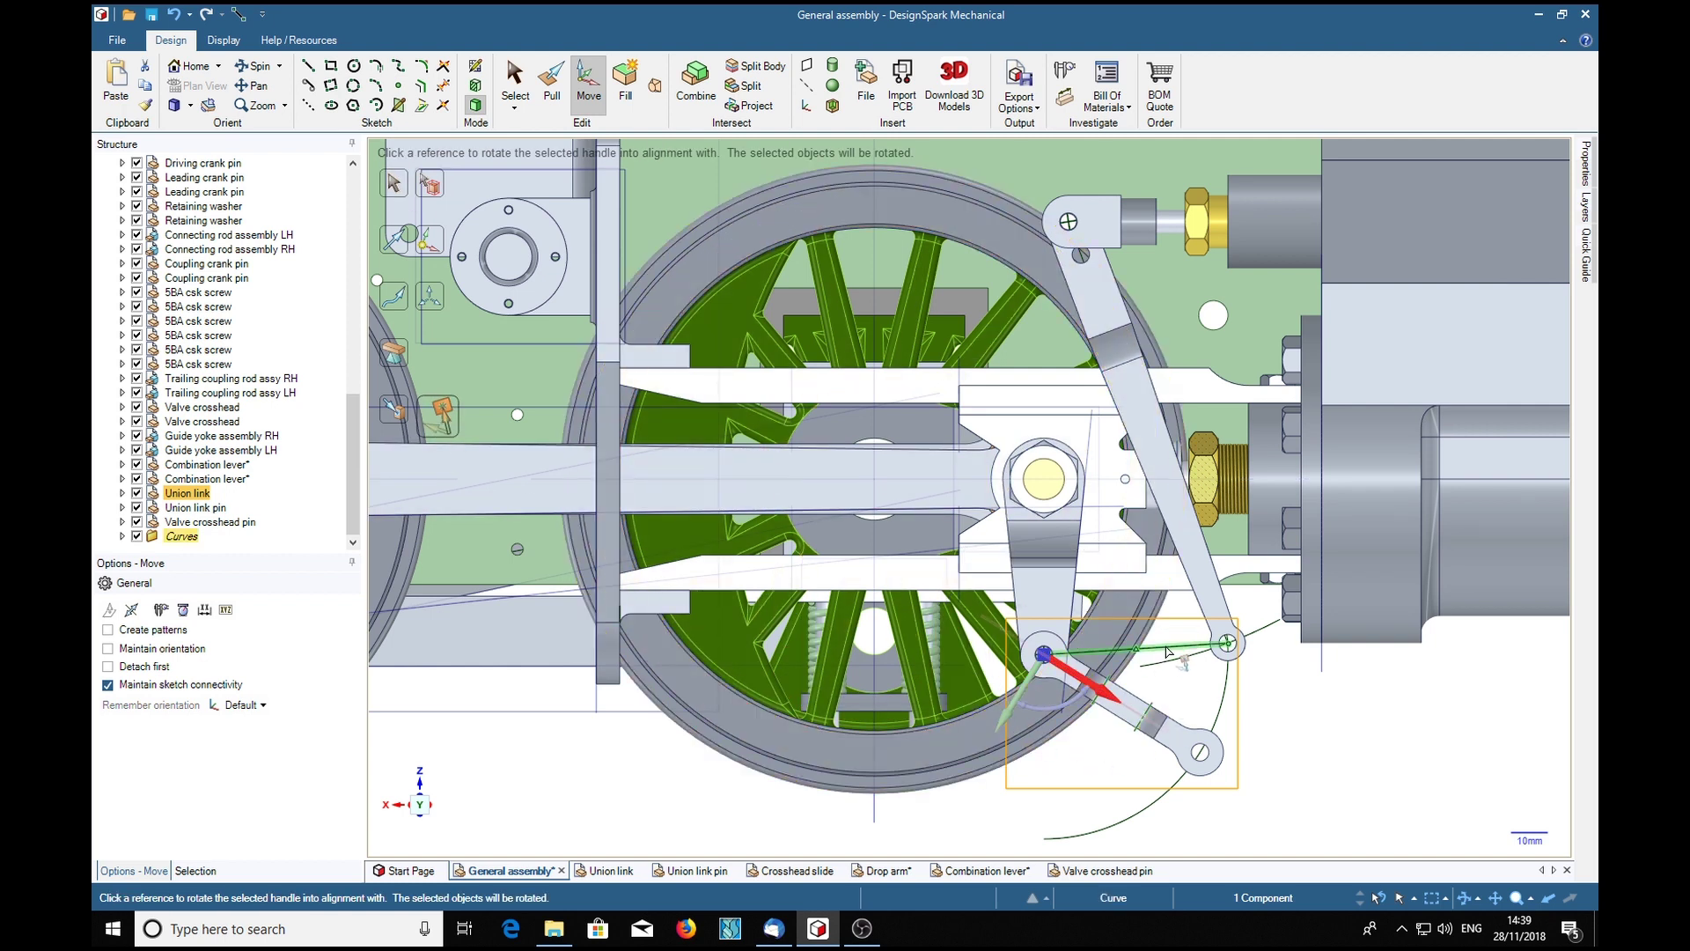
left_click(1167, 651)
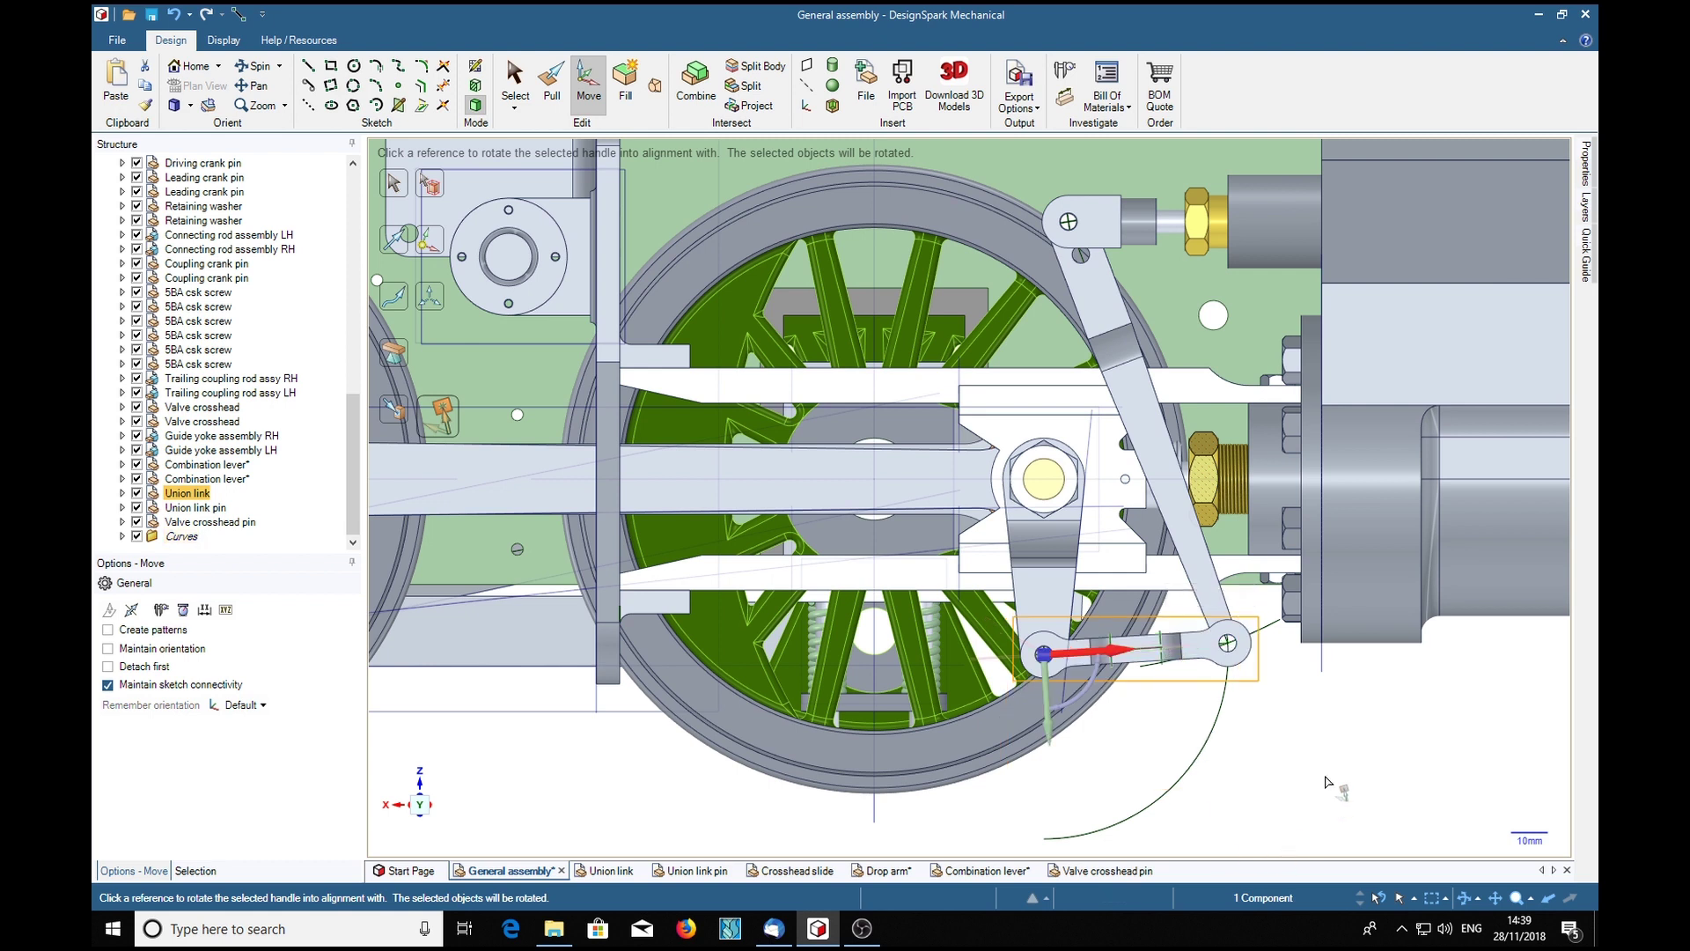
key("Escape")
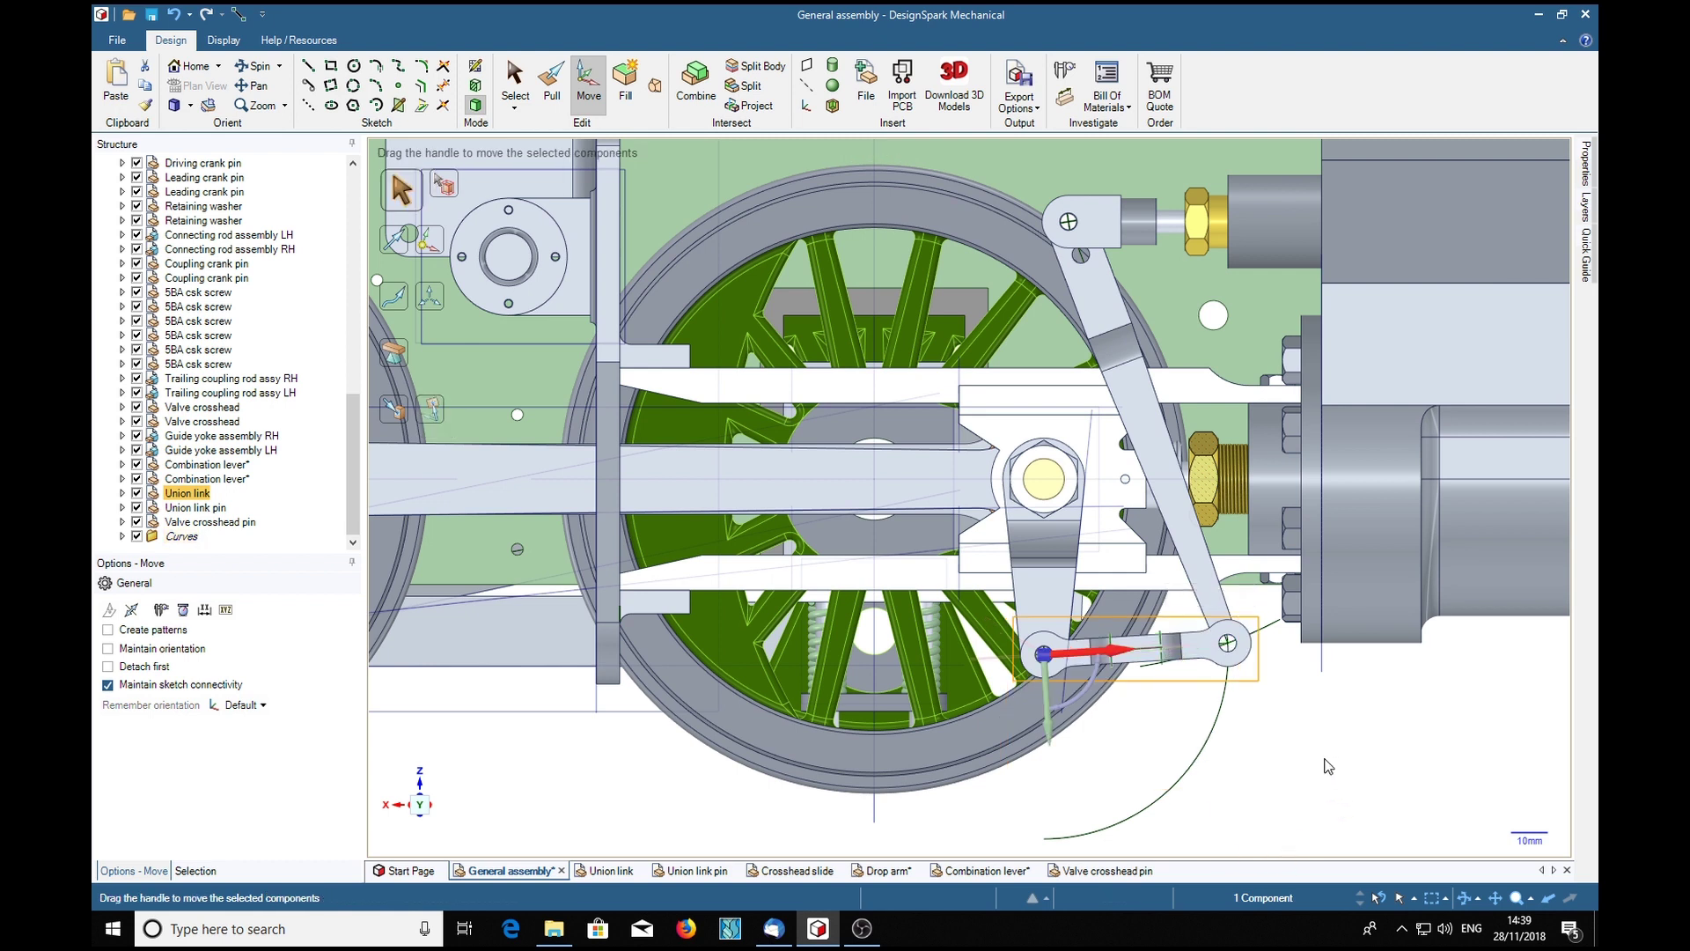
- Orbit to an angled view to inspect the aligned linkage
mouse_move(1315, 750)
middle_mouse_down()
mouse_move(1360, 728)
mouse_move(1316, 737)
mouse_move(1324, 786)
mouse_move(1348, 796)
mouse_move(1286, 700)
mouse_move(1376, 739)
mouse_move(1389, 709)
mouse_move(1320, 770)
middle_mouse_up()
left_click(1316, 773)
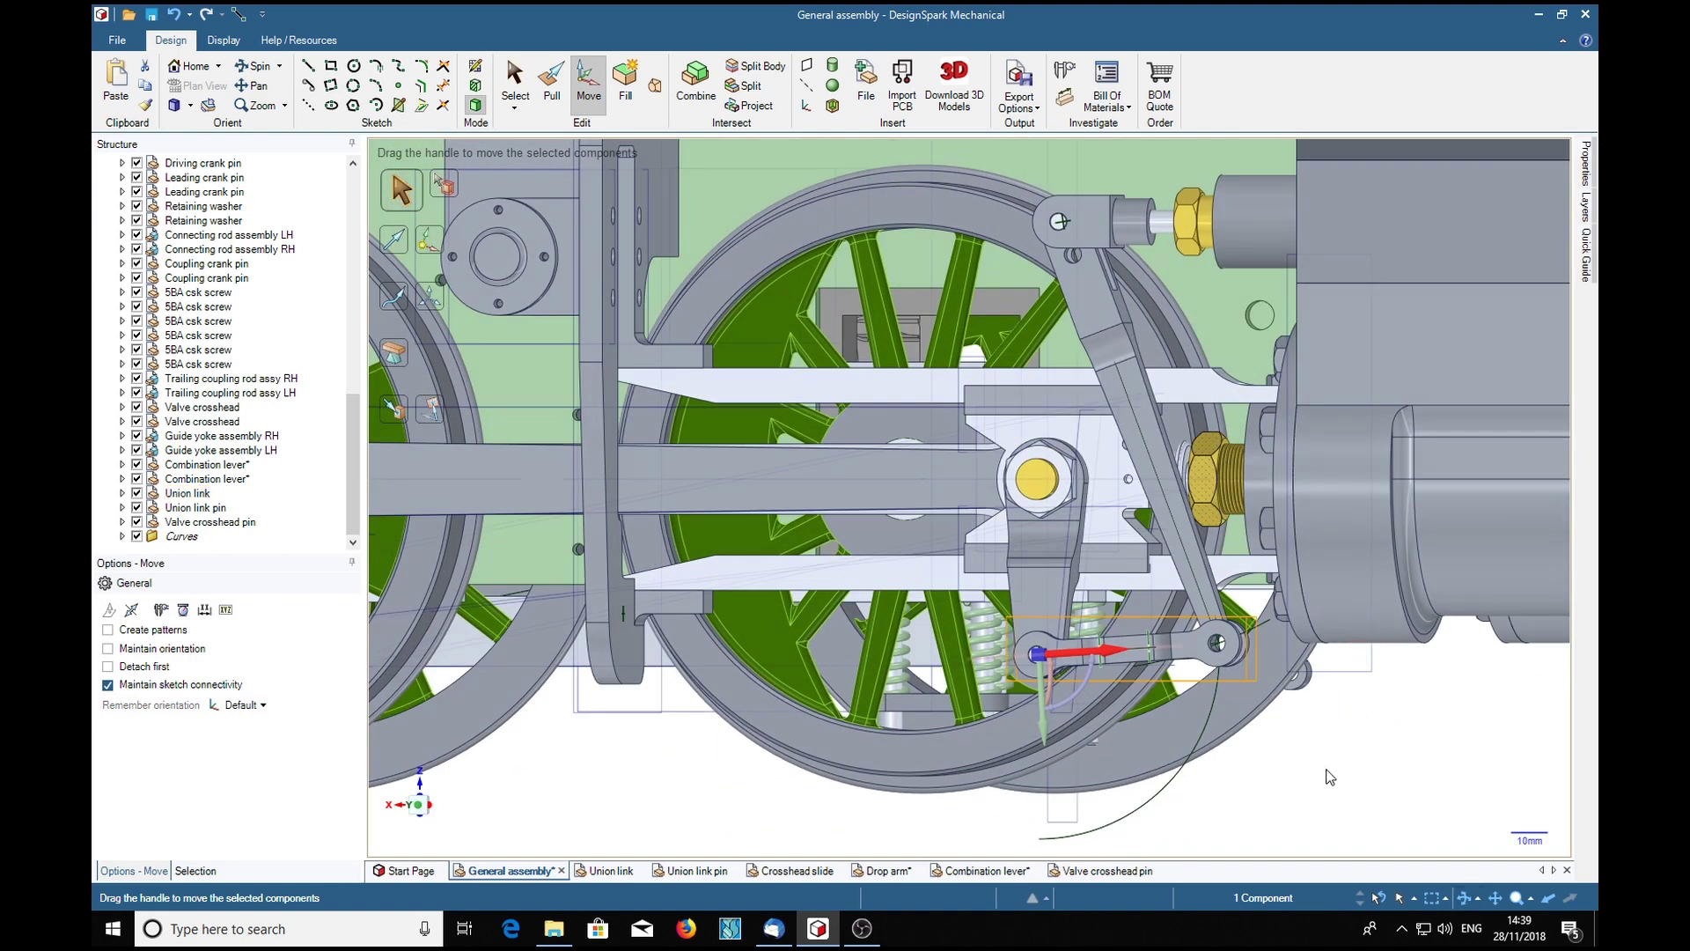
mouse_move(1414, 723)
middle_mouse_down()
mouse_move(1373, 736)
mouse_move(1418, 649)
mouse_move(1452, 747)
mouse_move(1480, 758)
mouse_move(1453, 739)
mouse_move(1453, 813)
middle_mouse_up()
middle_click_drag(1311, 790, 1320, 786)
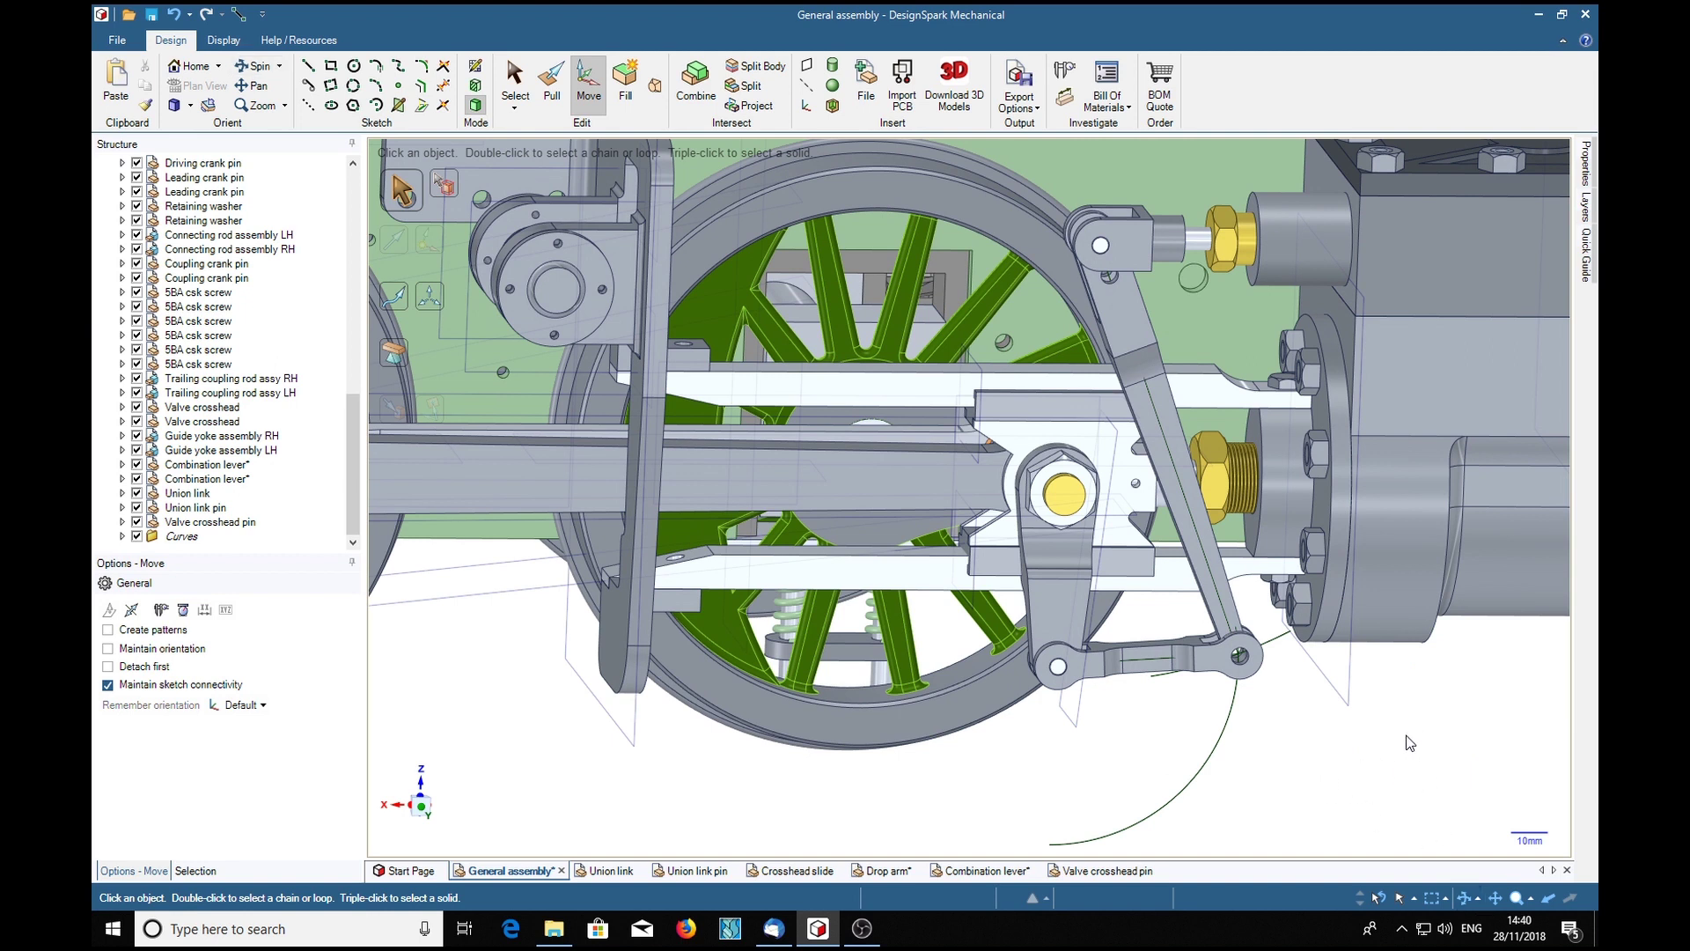